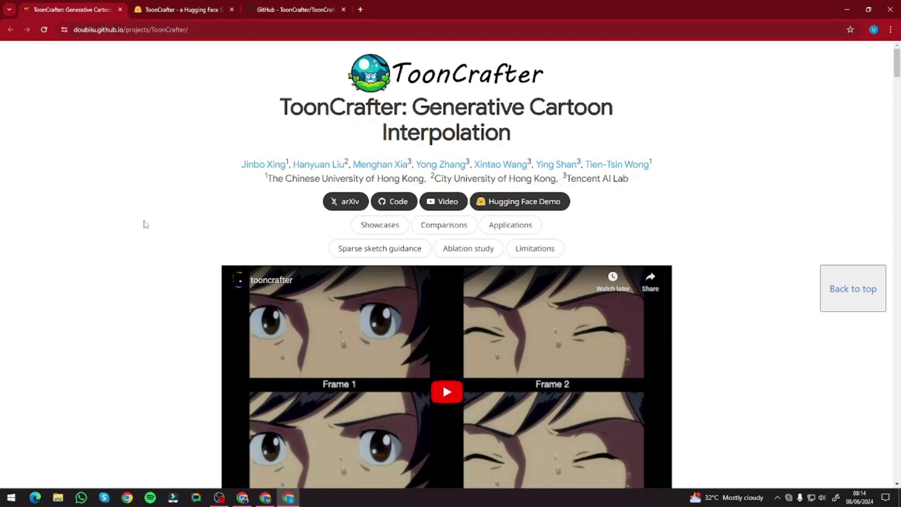
# - Scroll down the ToonCrafter project page past its title and demo video
pyautogui.scroll(-10, 114, 216)
# - Watch the train showcase clip full screen, then return to the Showcases grid
pyautogui.scroll(4, 113, 217)
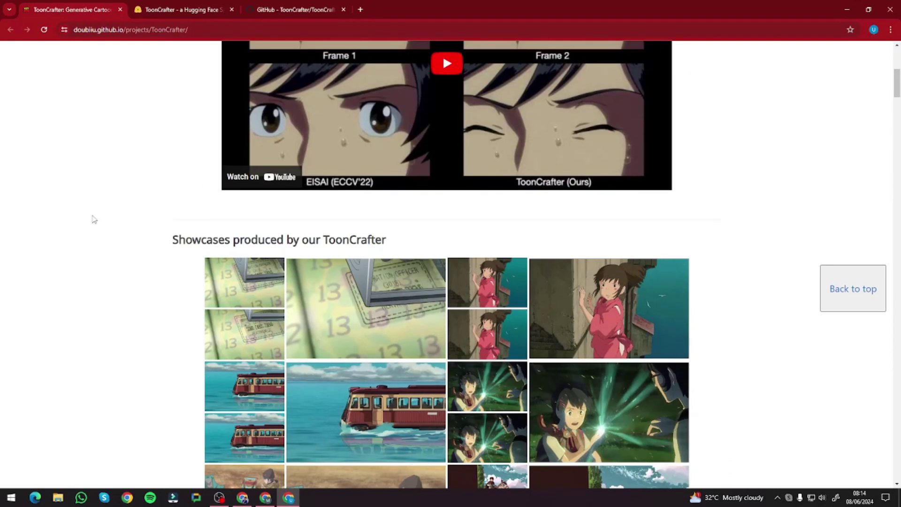
pyautogui.scroll(-3, 64, 207)
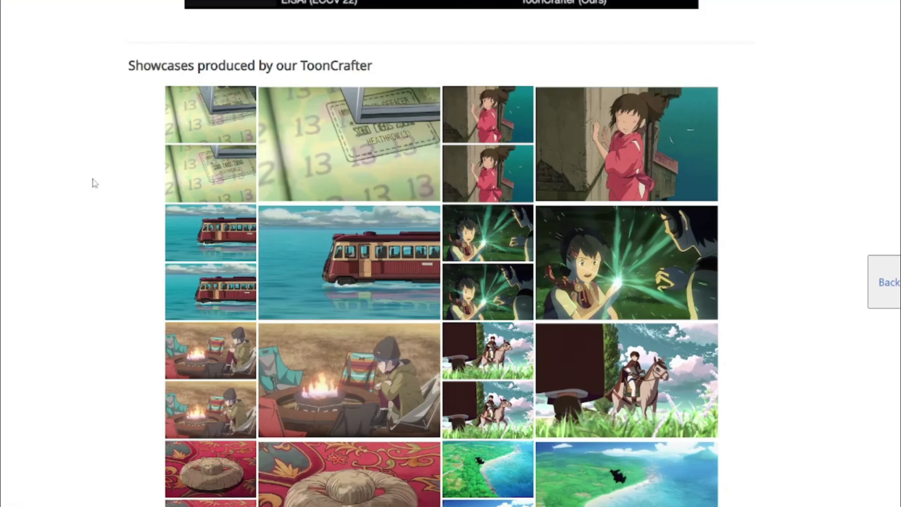
pyautogui.scroll(-2, 407, 225)
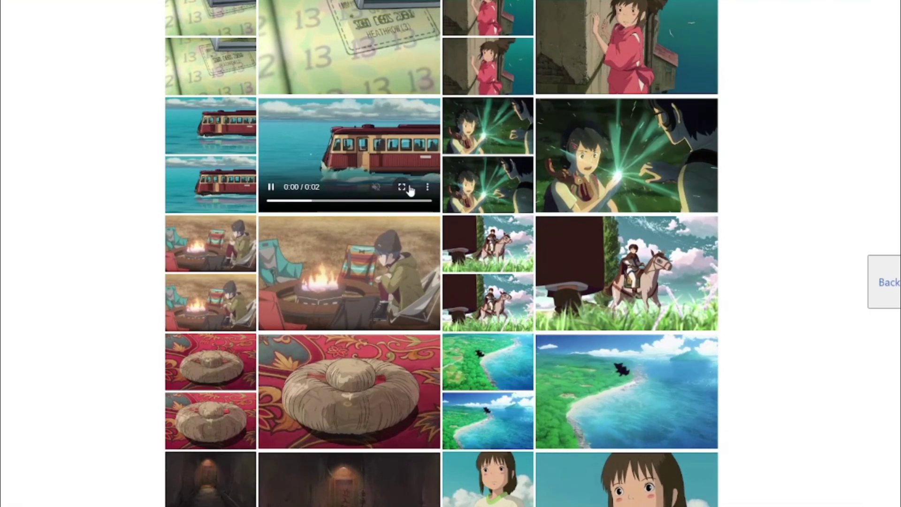
pyautogui.click(406, 187)
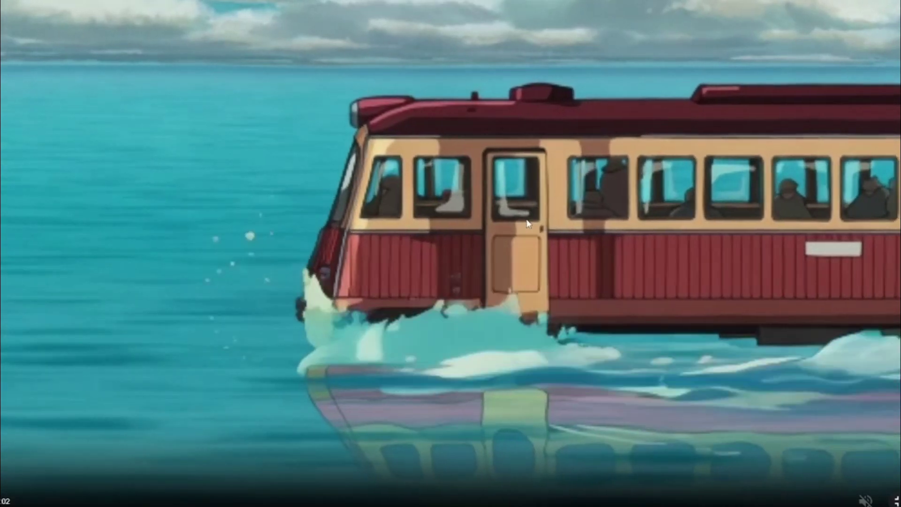
pyautogui.press('Escape')
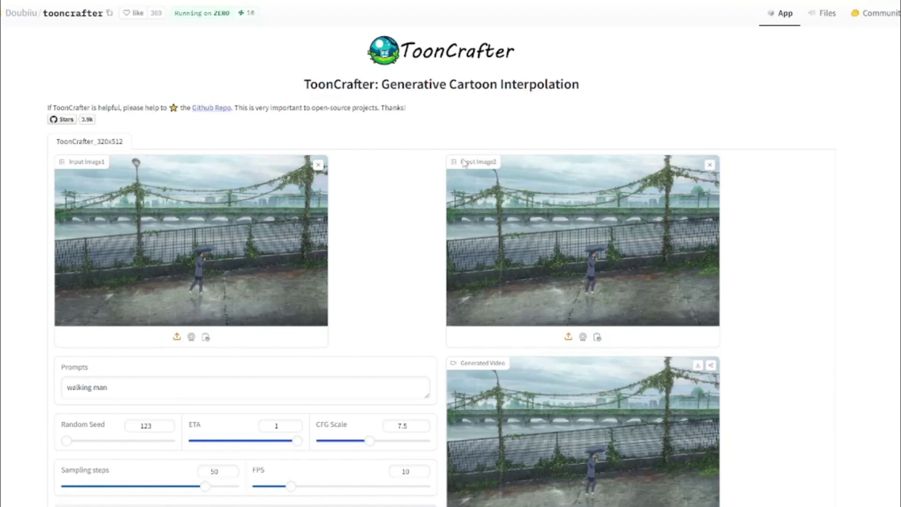
# - Play the walking-man clip full screen, then load the passport-stamp example with seed 789
pyautogui.scroll(-2, 479, 185)
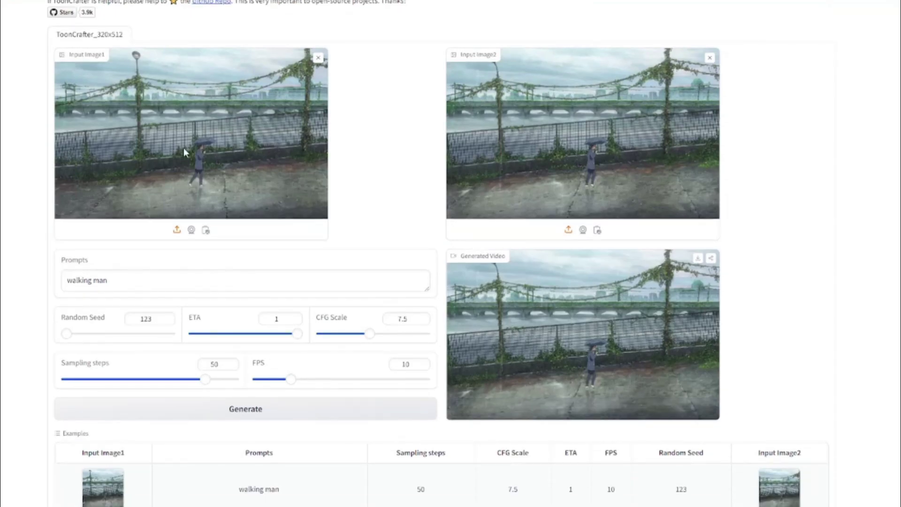
pyautogui.click(462, 406)
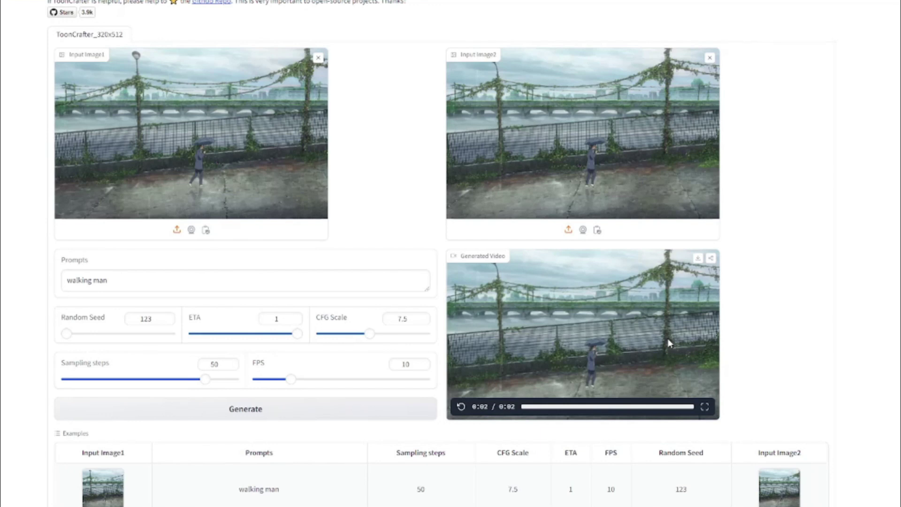
pyautogui.click(704, 408)
pyautogui.press('Escape')
pyautogui.scroll(-5, 461, 286)
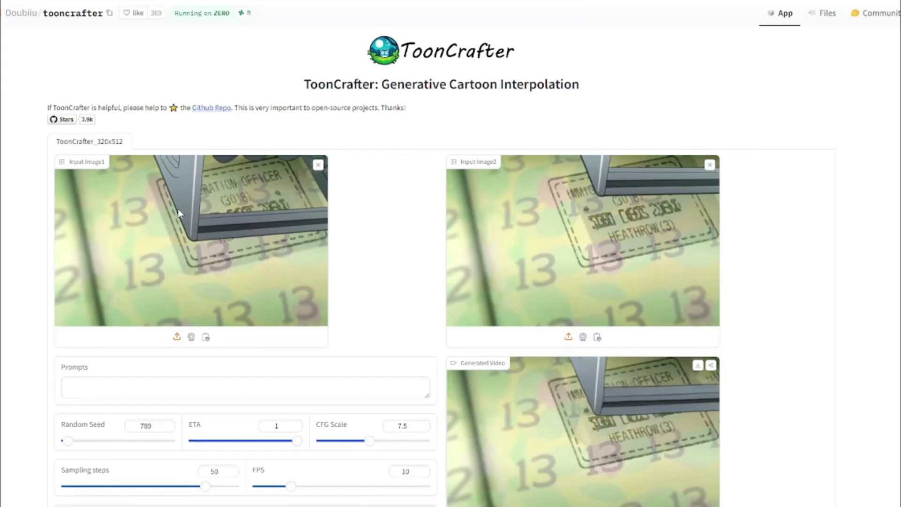
pyautogui.click(89, 411)
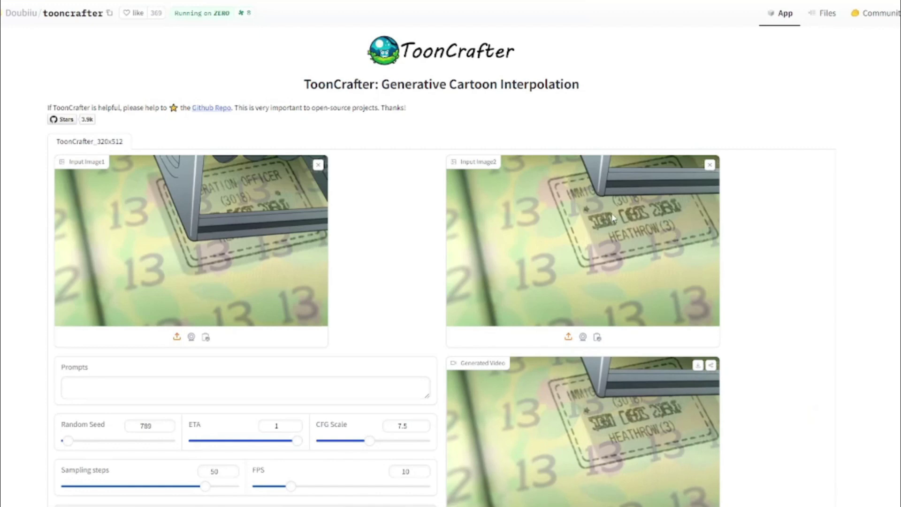
# - Replay the passport clip, then load the 'an anime scene' cushion example and play its video
pyautogui.scroll(-3, 615, 218)
pyautogui.click(461, 354)
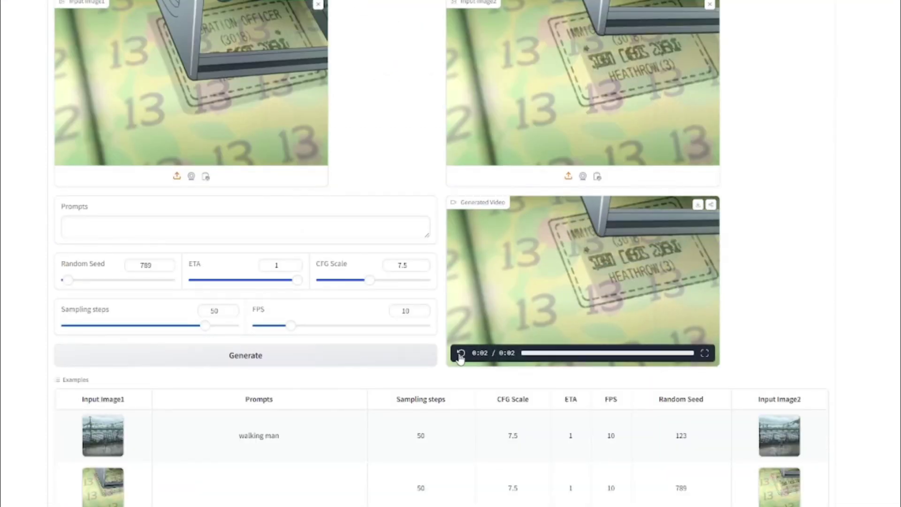
pyautogui.scroll(-2, 137, 288)
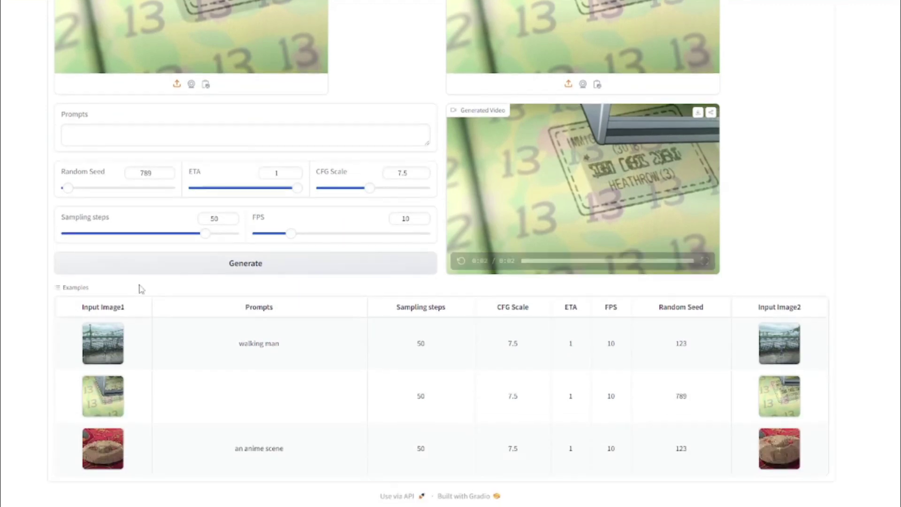
pyautogui.click(100, 452)
pyautogui.scroll(4, 413, 259)
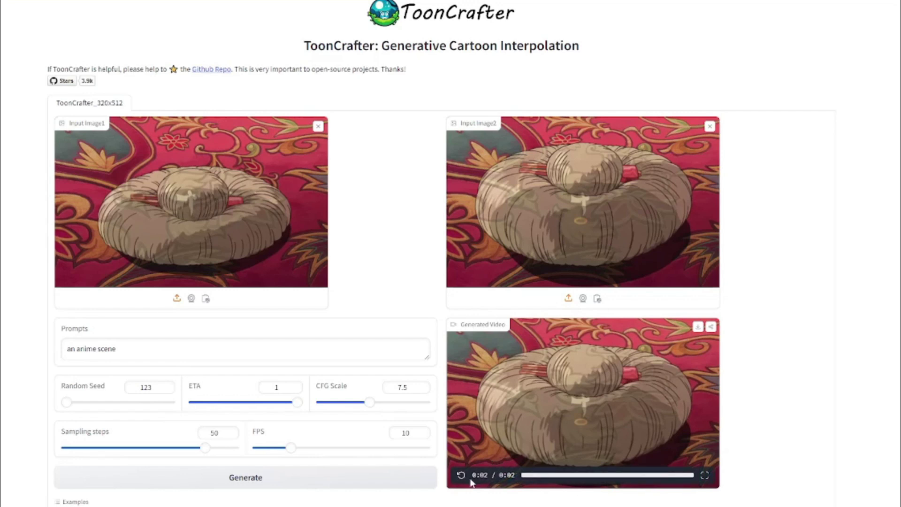
pyautogui.click(461, 475)
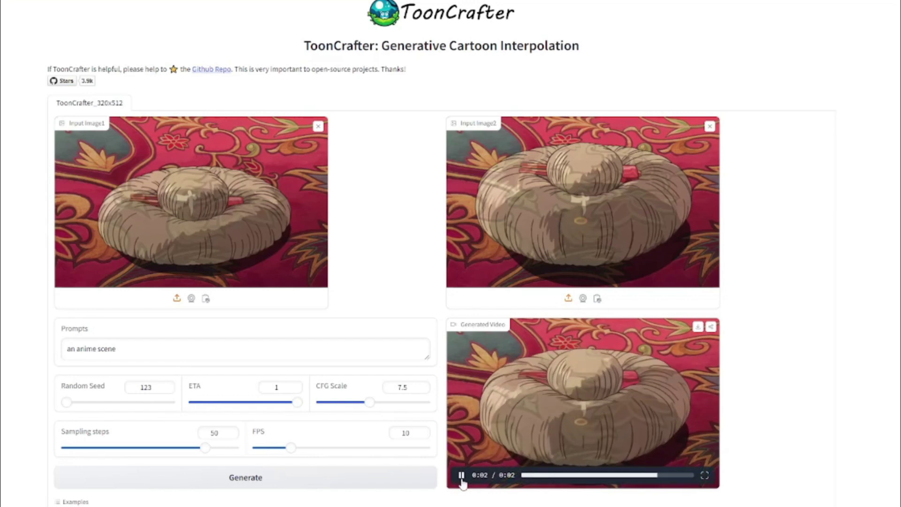
pyautogui.scroll(-4, 783, 341)
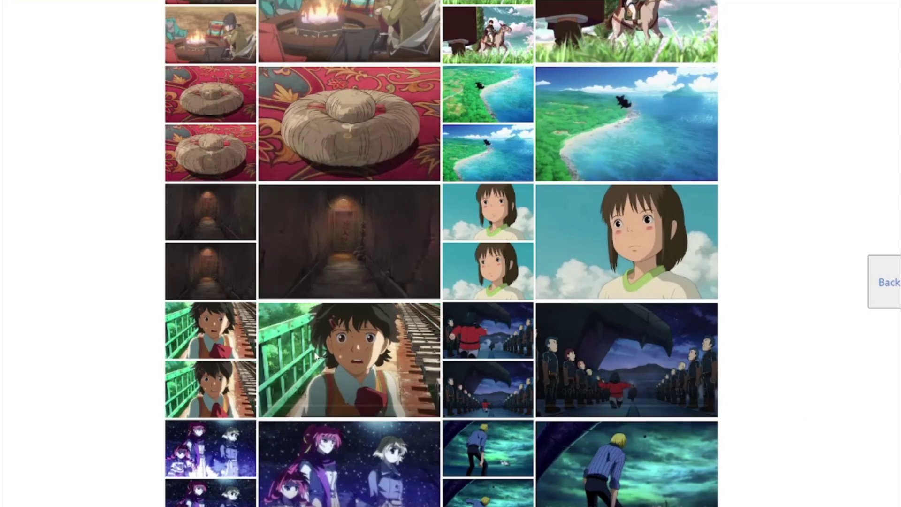
pyautogui.scroll(-6, 315, 357)
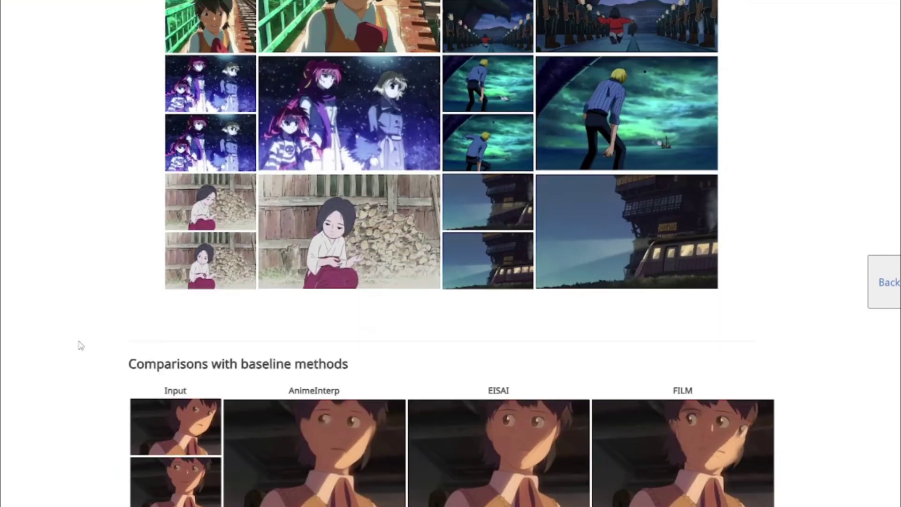
pyautogui.scroll(-5, 80, 346)
pyautogui.moveTo(337, 153)
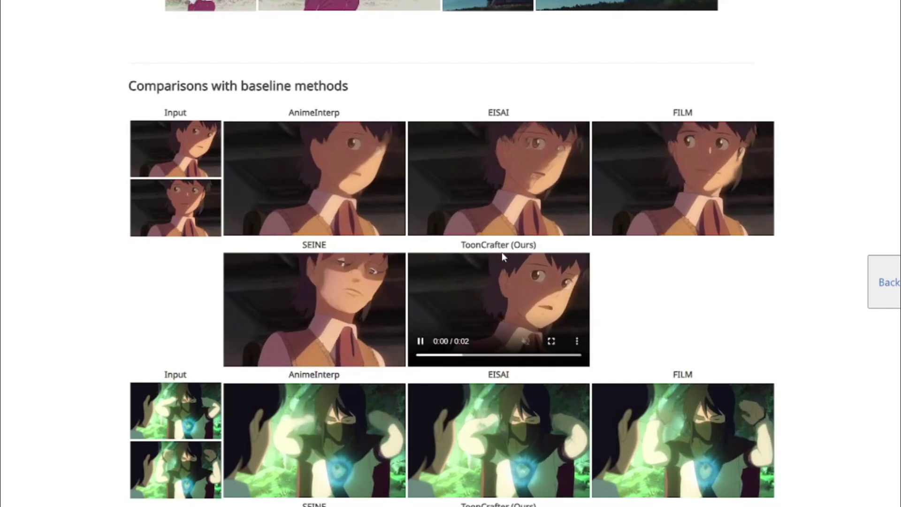
pyautogui.scroll(-5, 544, 344)
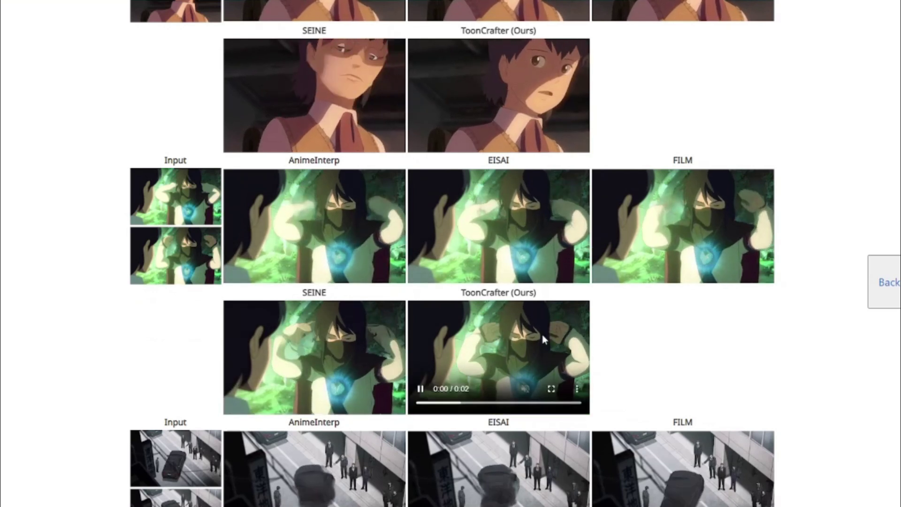
pyautogui.scroll(-5, 600, 334)
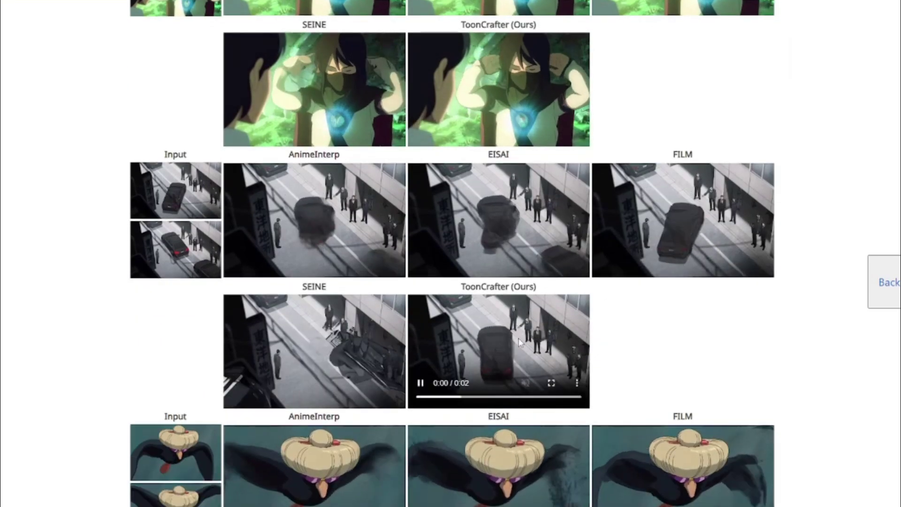
pyautogui.scroll(20, 520, 342)
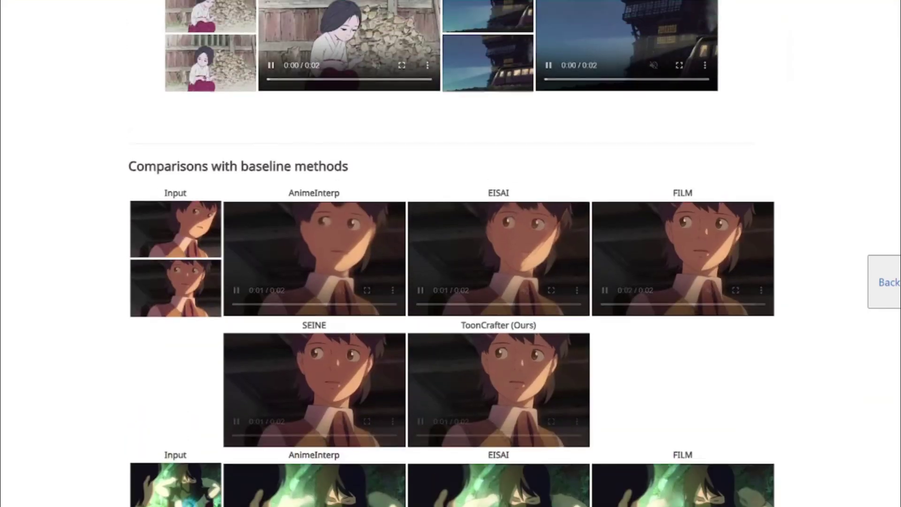
pyautogui.scroll(8, 520, 343)
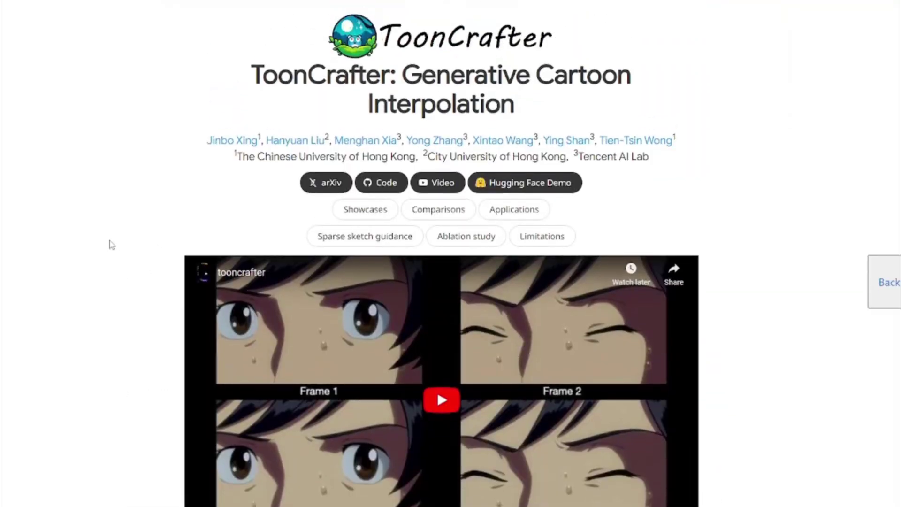
pyautogui.scroll(-7, 111, 246)
pyautogui.scroll(-20, 110, 232)
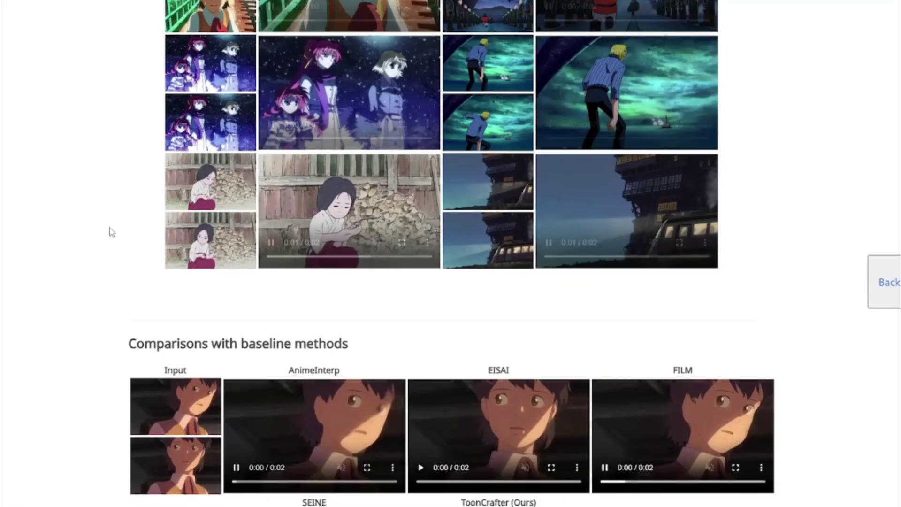
pyautogui.scroll(-15, 110, 232)
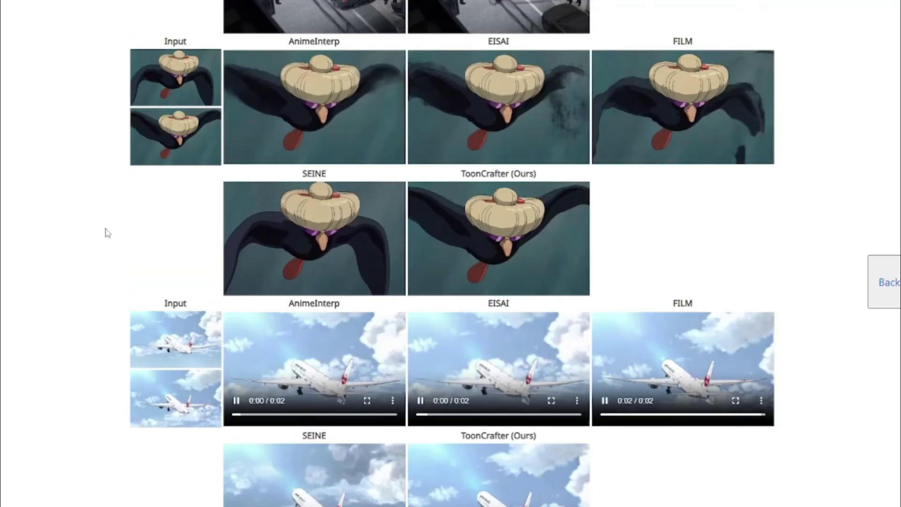
pyautogui.scroll(-10, 107, 233)
pyautogui.scroll(12, 107, 233)
pyautogui.scroll(20, 108, 232)
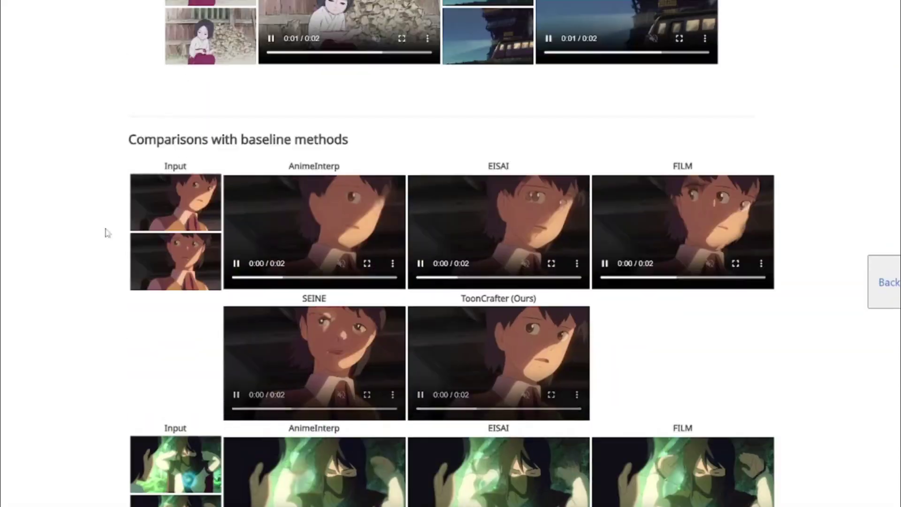
pyautogui.scroll(5, 108, 233)
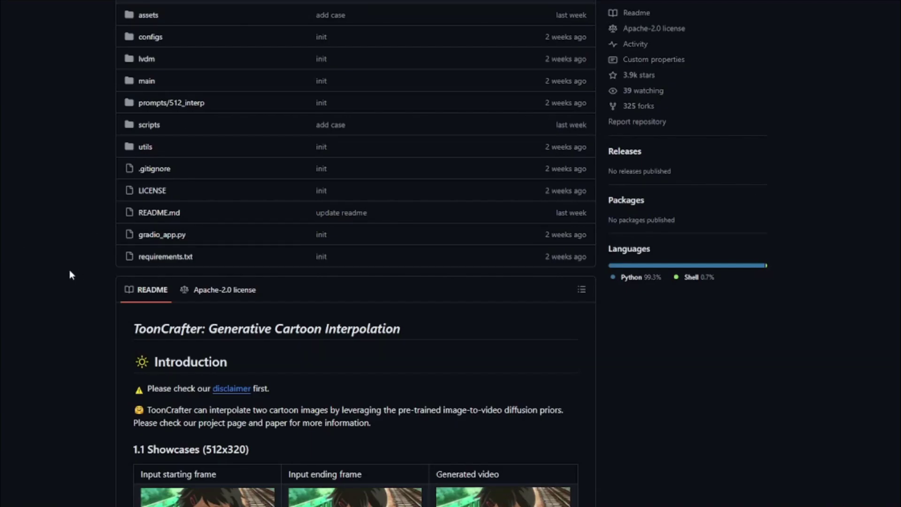
# - Scroll through the ToonCrafter GitHub repository's README
pyautogui.scroll(-5, 80, 272)
pyautogui.scroll(8, 96, 275)
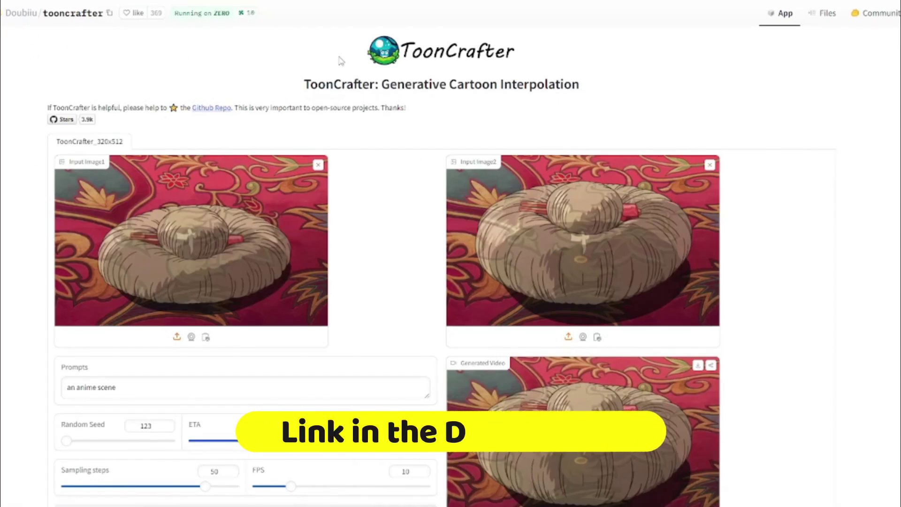
# - Look over the demo page and Examples table, selecting then deselecting the 'an anime scene' prompt
pyautogui.scroll(-5, 108, 151)
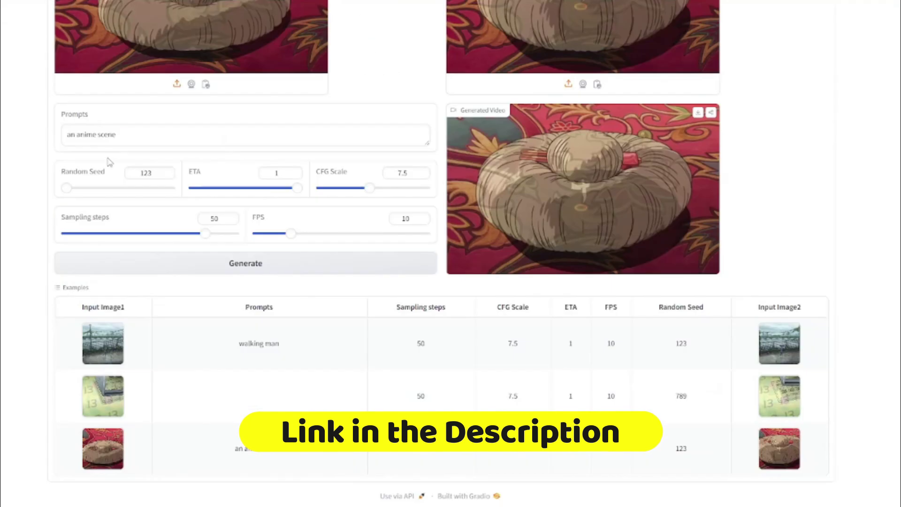
pyautogui.scroll(5, 113, 182)
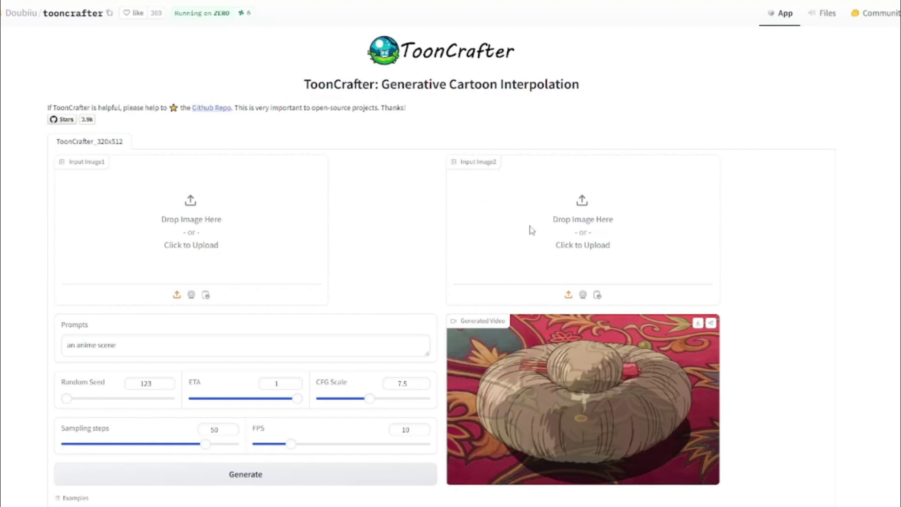
pyautogui.scroll(-3, 524, 253)
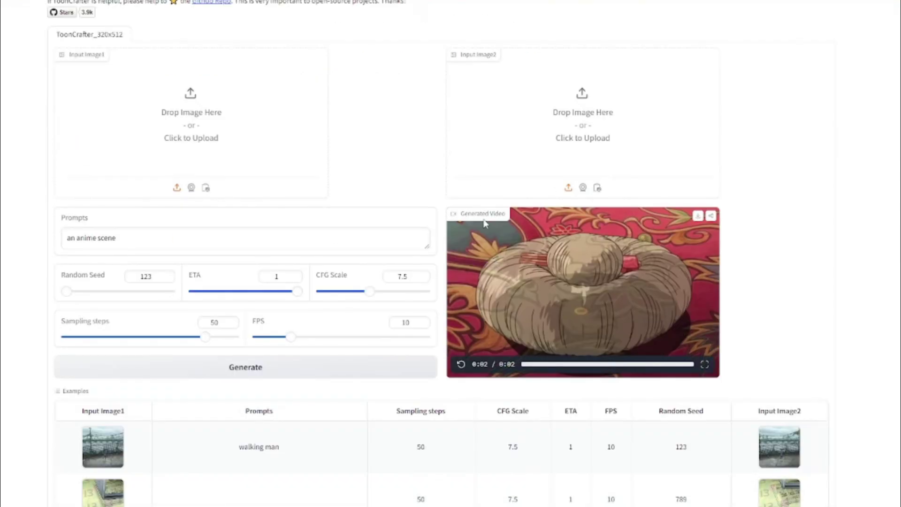
pyautogui.scroll(-3, 115, 235)
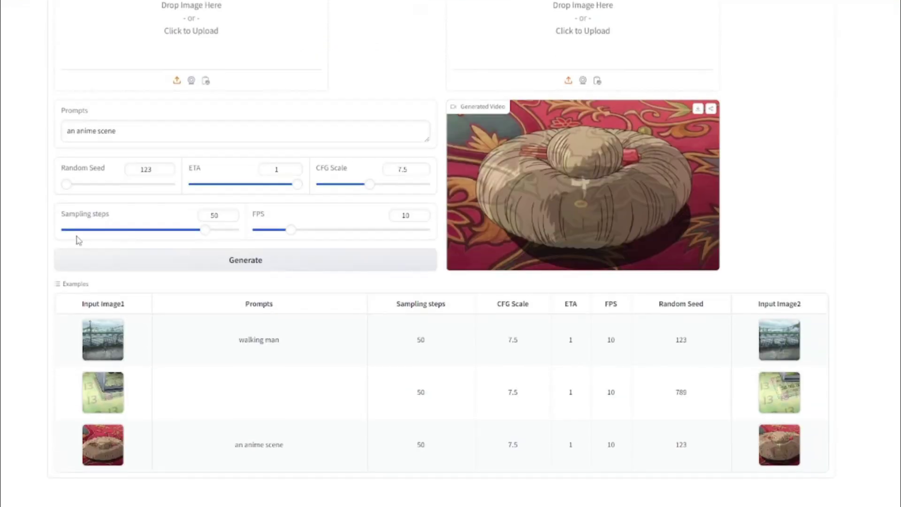
pyautogui.click(139, 137)
pyautogui.hotkey('ctrl', 'shift', 'Left')
pyautogui.hotkey('ctrl', 'shift', 'Left')
pyautogui.hotkey('ctrl', 'shift', 'Left')
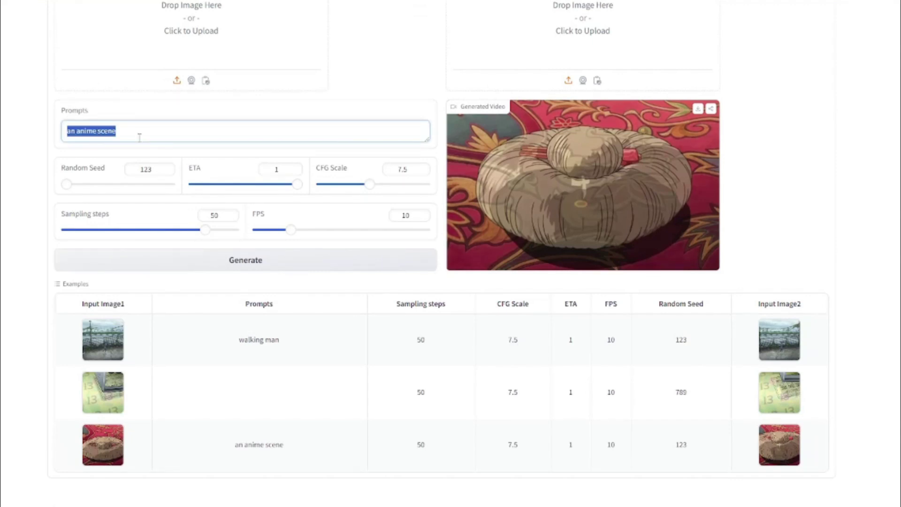
pyautogui.click(25, 136)
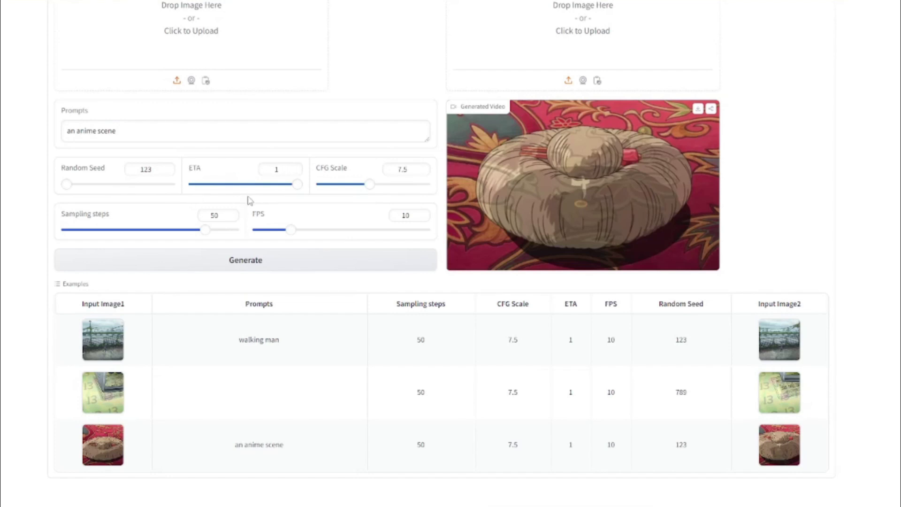
pyautogui.scroll(-2, 181, 287)
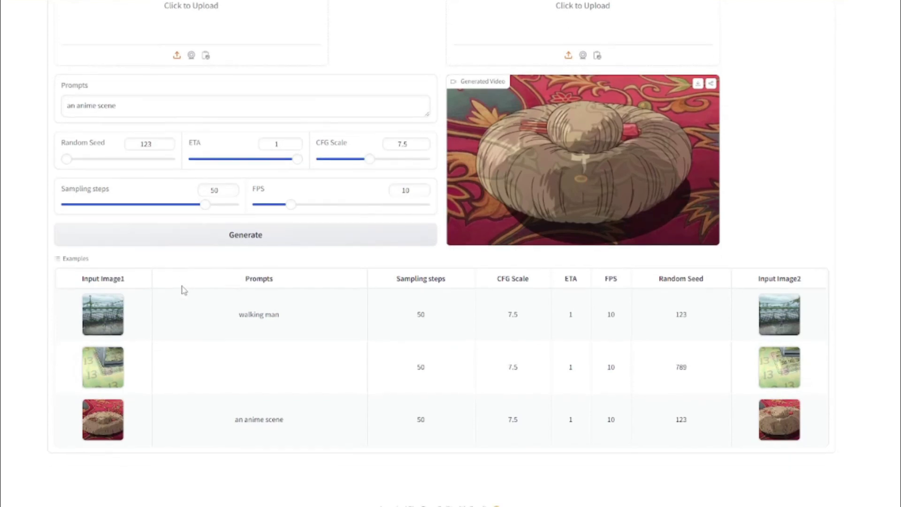
pyautogui.scroll(5, 173, 299)
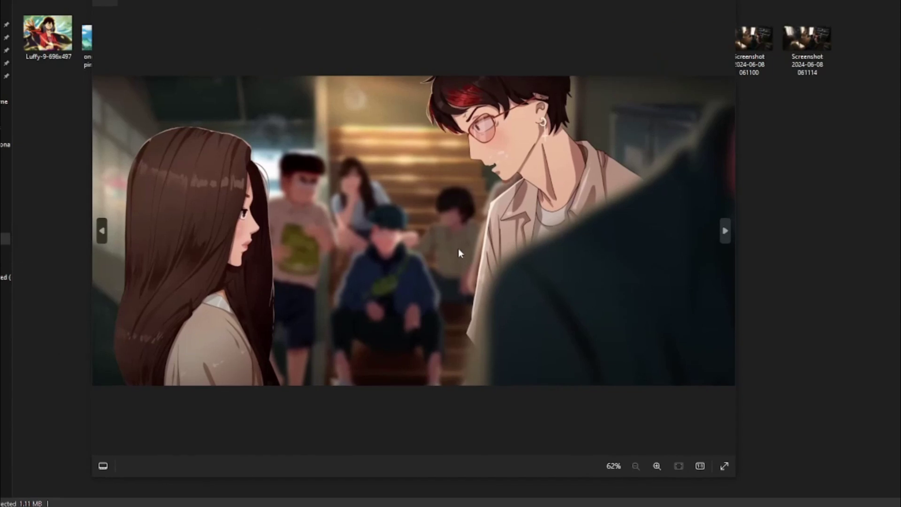
# - Step through the next two anime stills in Photos, then close the viewer
pyautogui.press('Right')
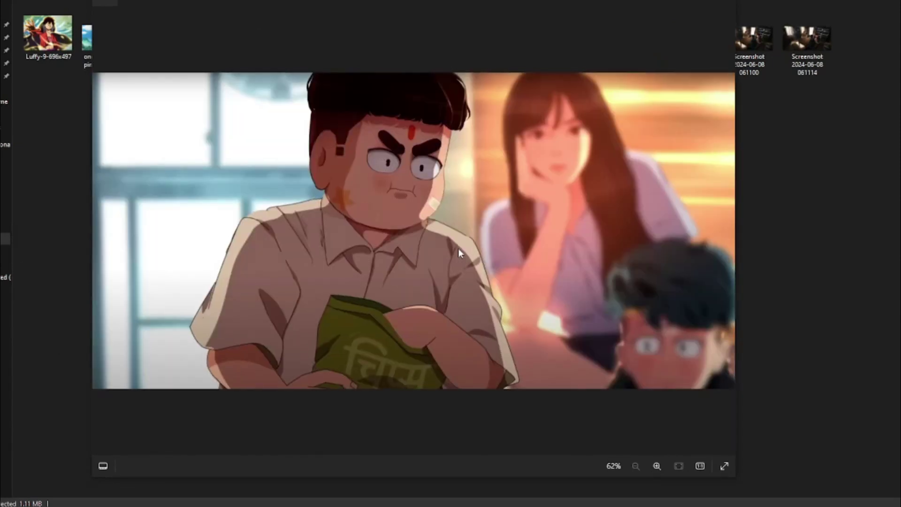
pyautogui.press('Right')
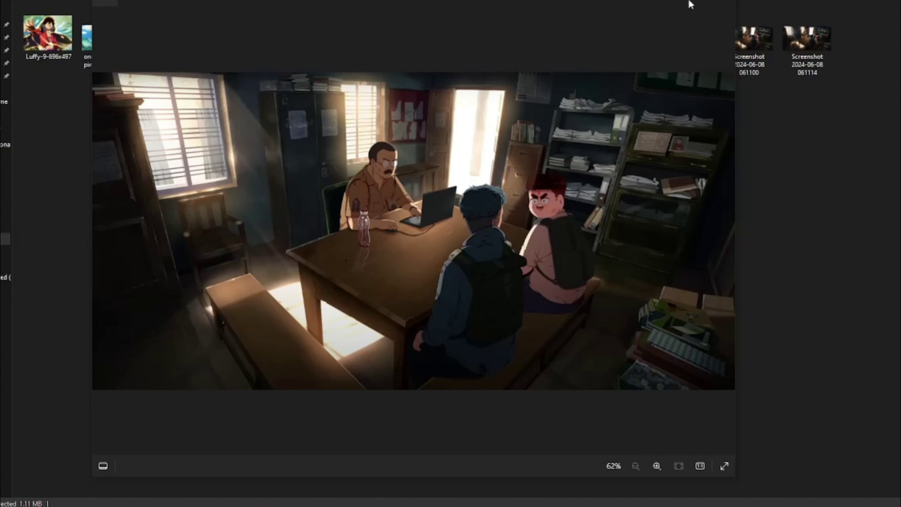
pyautogui.click(732, 2)
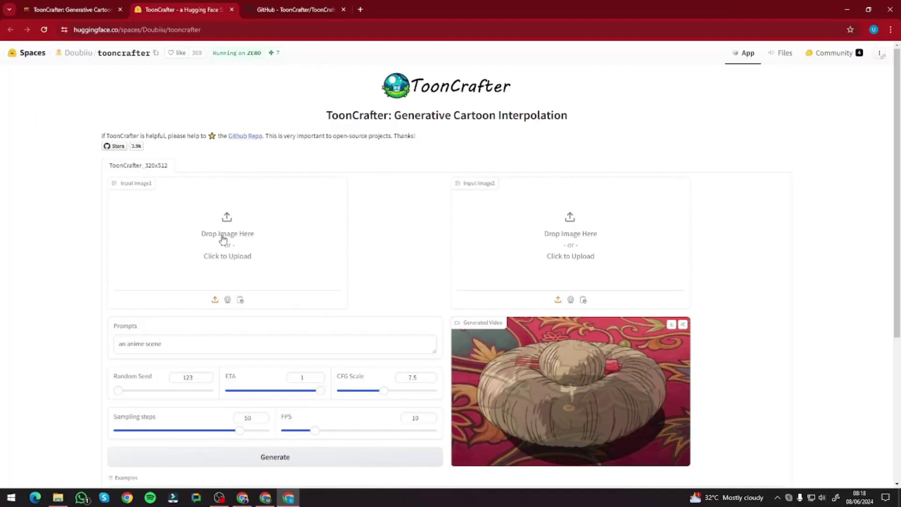
# - Upload Screenshot 060742 as Input Image1 and Screenshot 060810 as Input Image2
pyautogui.click(229, 254)
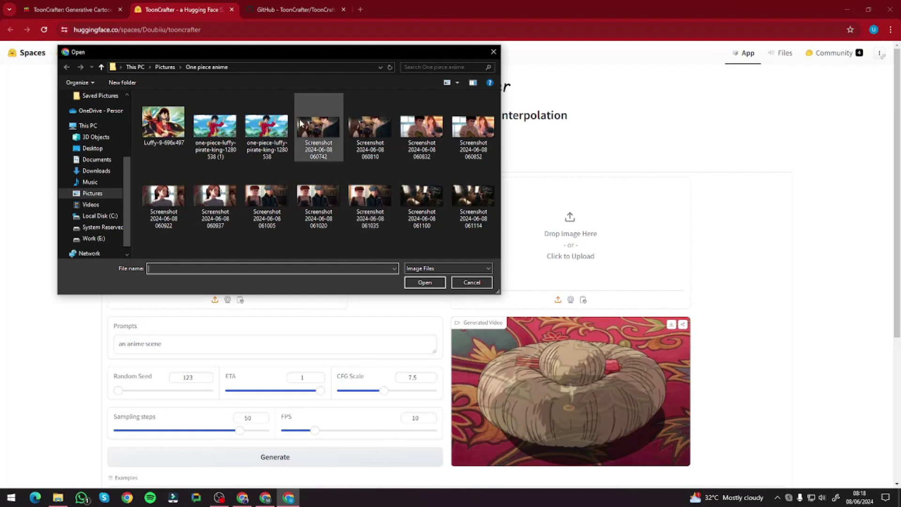
pyautogui.doubleClick(310, 134)
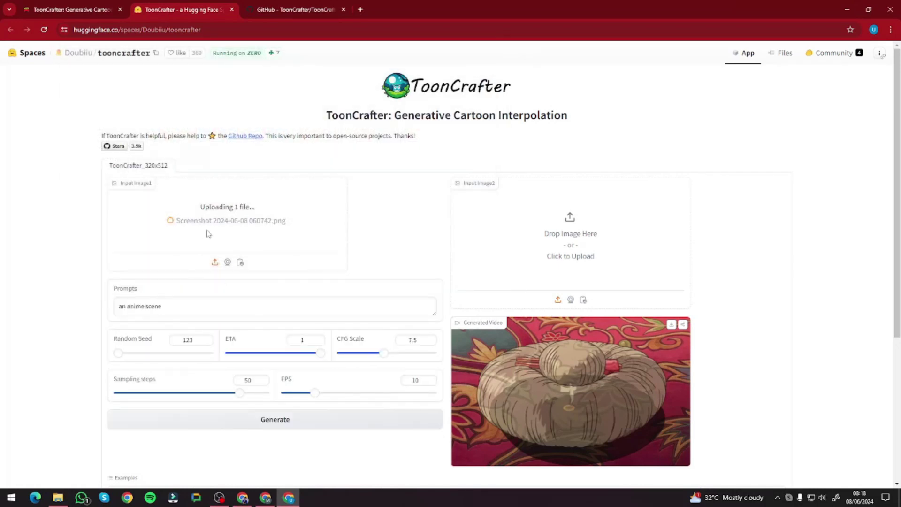
pyautogui.click(575, 240)
pyautogui.doubleClick(384, 136)
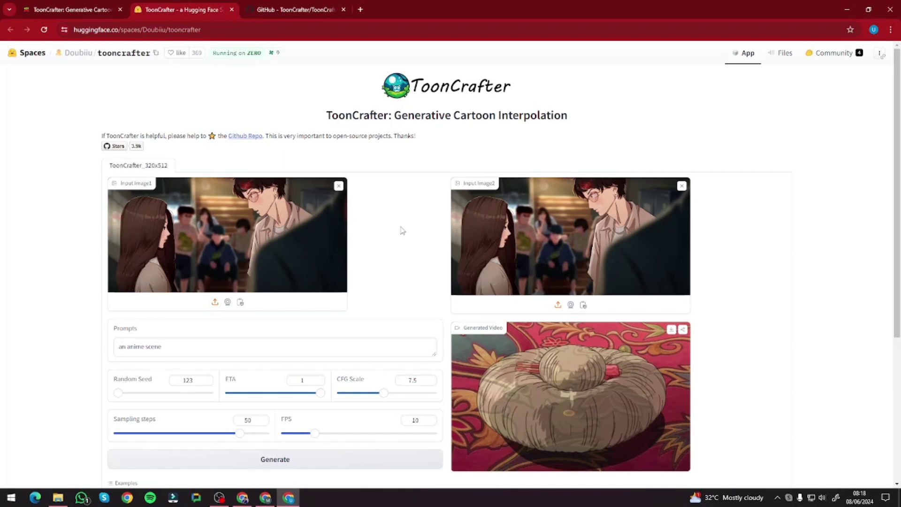
pyautogui.scroll(-2, 402, 230)
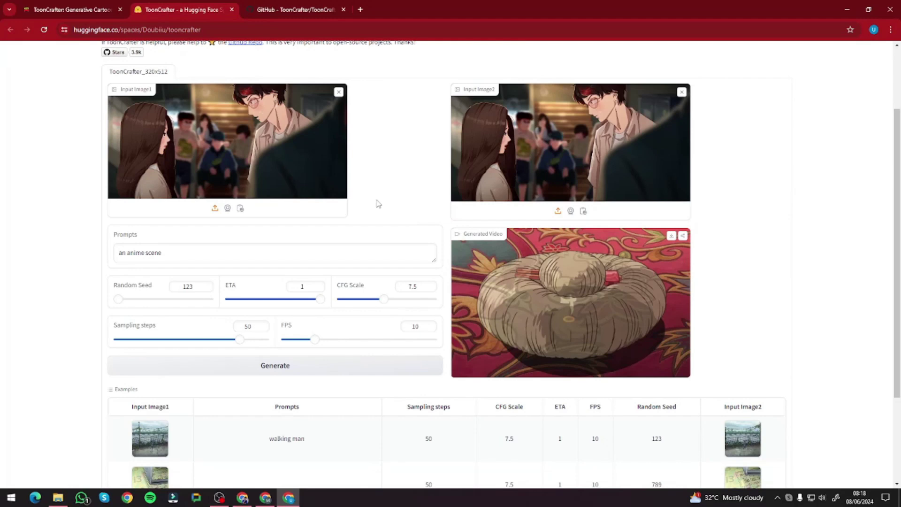
# - Generate the interpolation video from the two staircase frames and replay it full screen
pyautogui.click(176, 253)
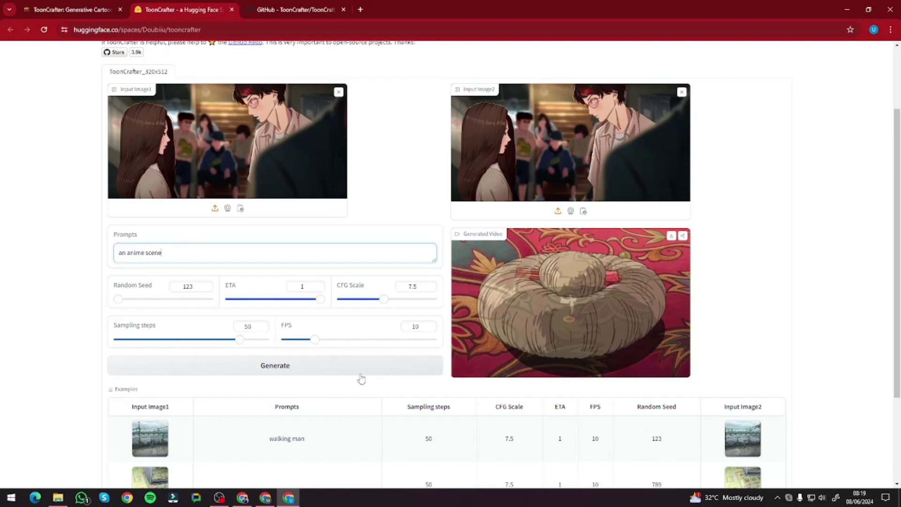
pyautogui.click(288, 374)
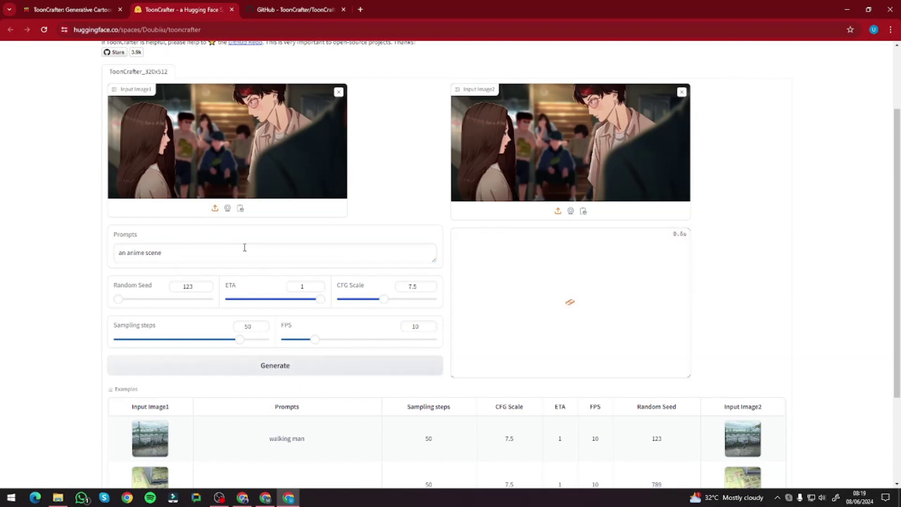
pyautogui.scroll(2, 435, 241)
pyautogui.scroll(-2, 676, 334)
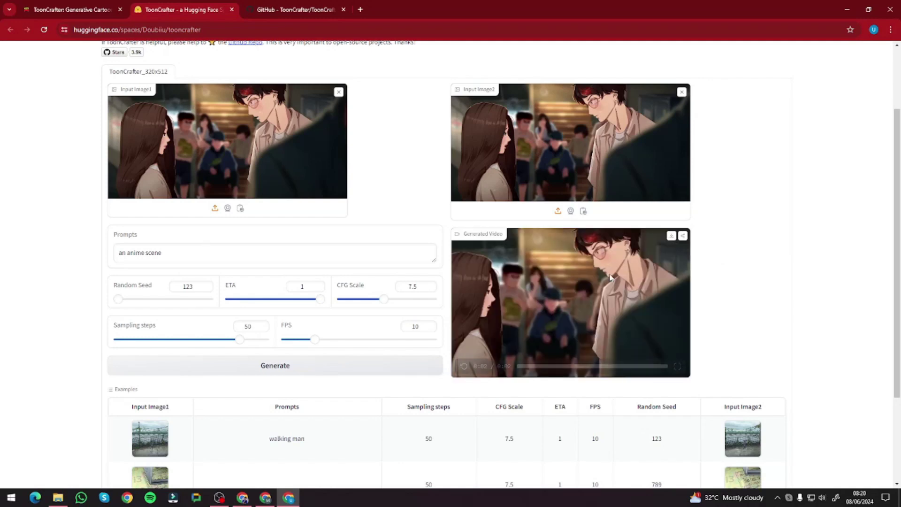
pyautogui.scroll(2, 126, 214)
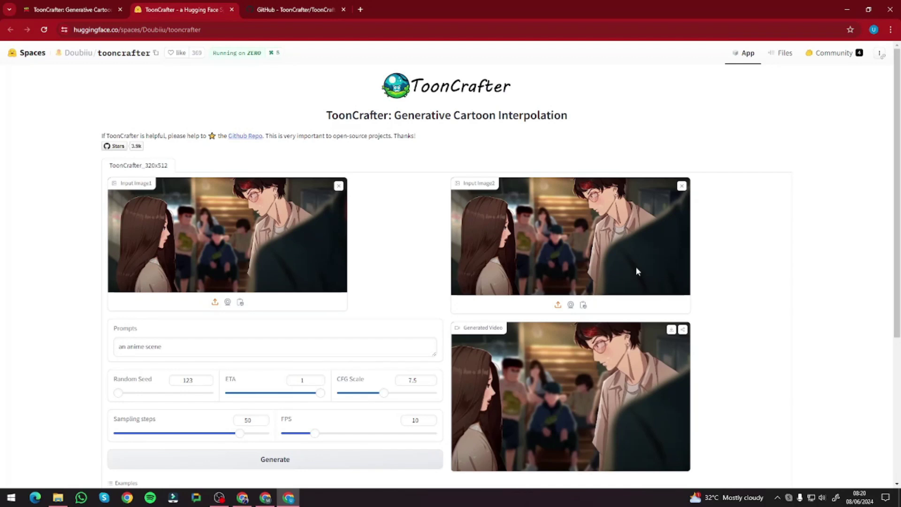
pyautogui.scroll(-2, 615, 272)
pyautogui.click(464, 366)
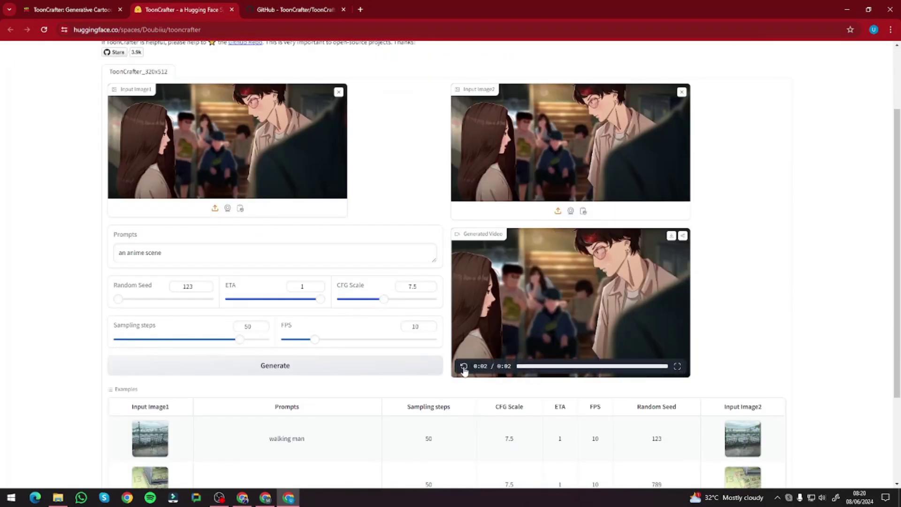
pyautogui.click(677, 366)
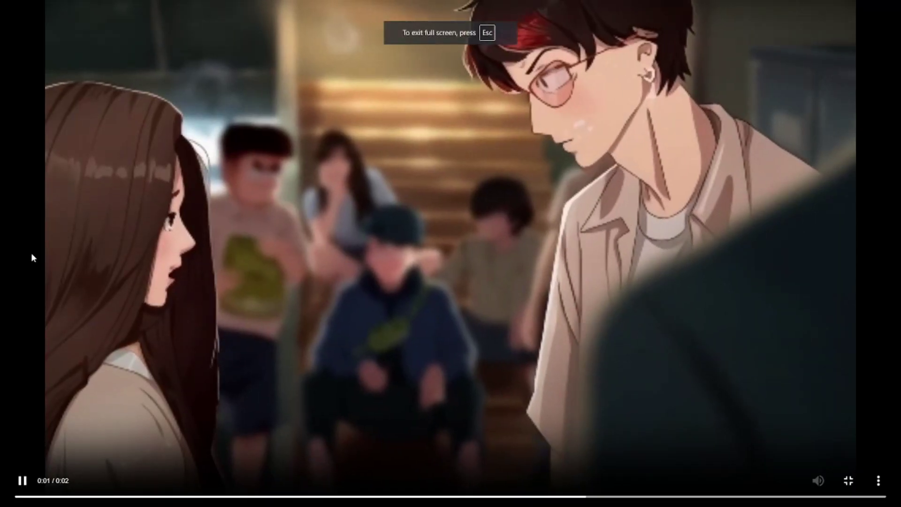
pyautogui.click(168, 242)
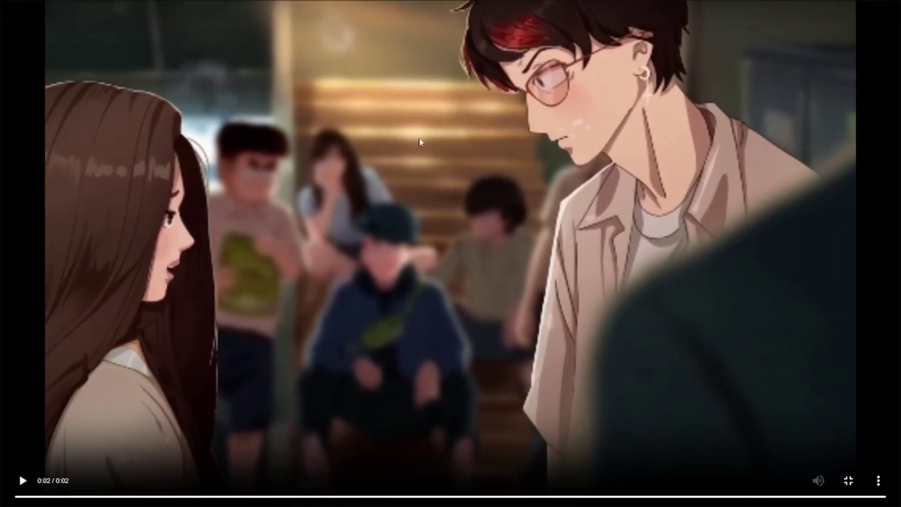
pyautogui.click(12, 258)
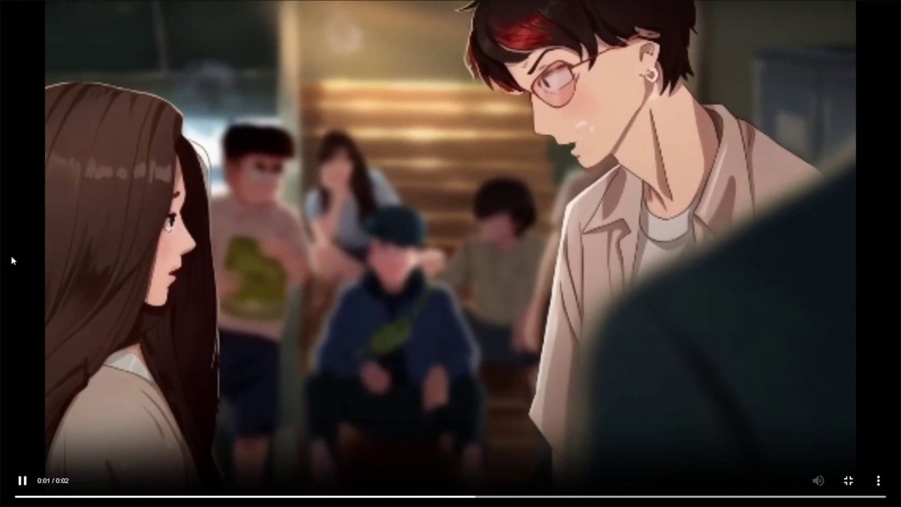
pyautogui.click(67, 245)
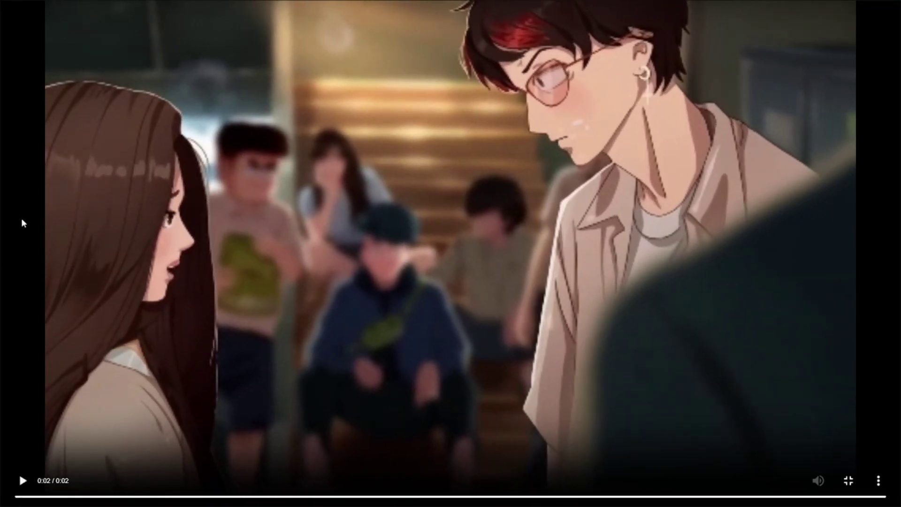
pyautogui.click(21, 219)
pyautogui.click(50, 285)
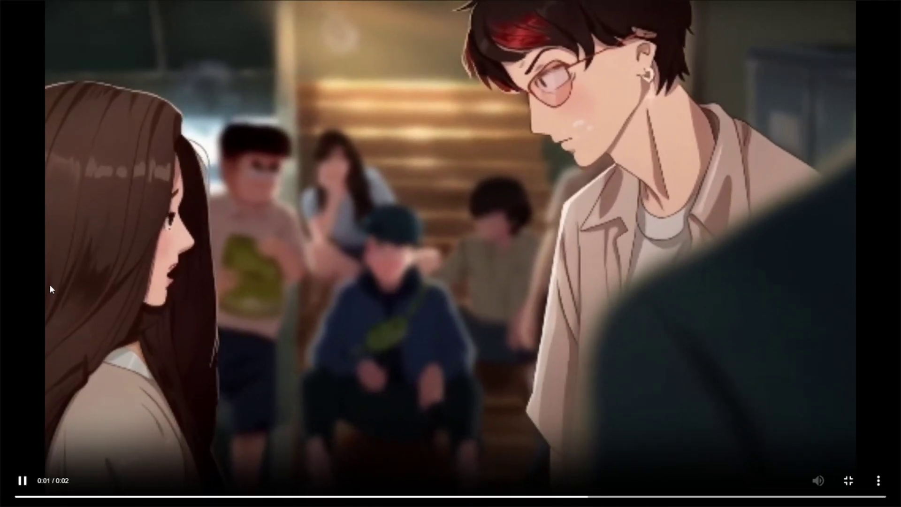
pyautogui.click(165, 240)
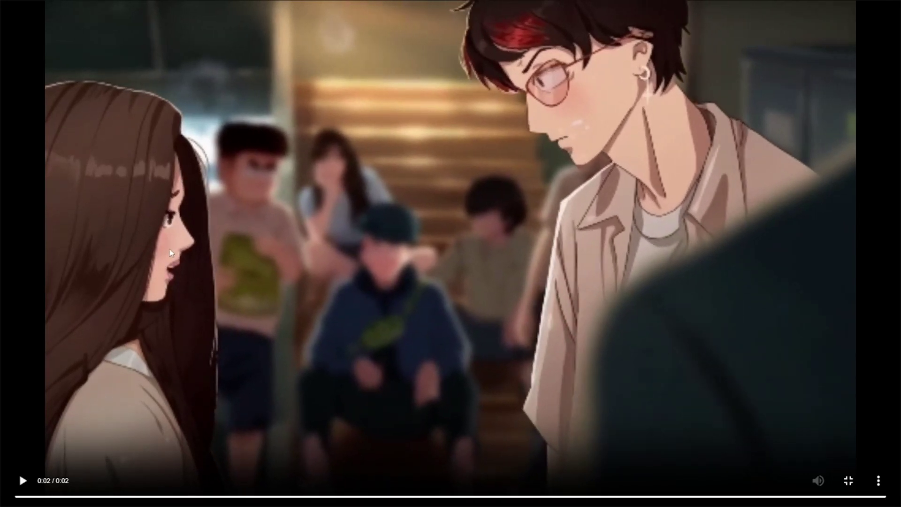
pyautogui.press('Escape')
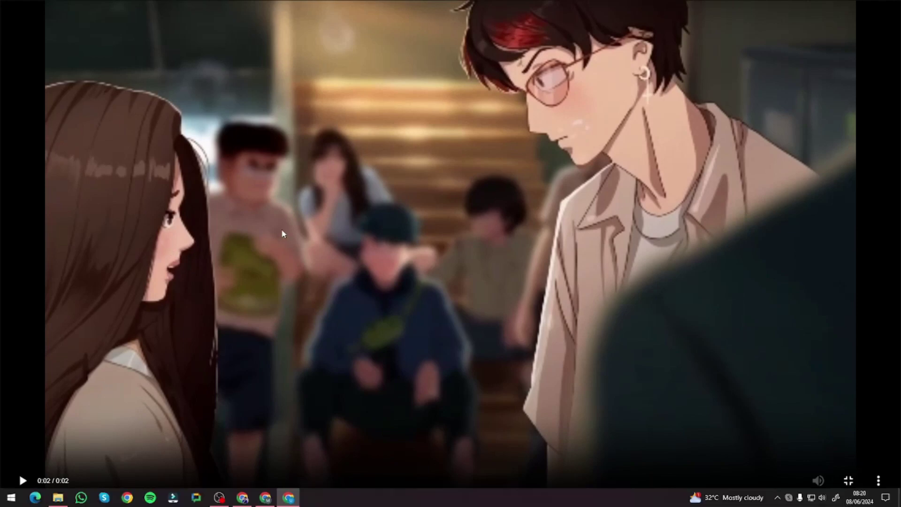
pyautogui.hotkey('ctrl', 'w')
pyautogui.click(339, 186)
# - Replace the inputs with Screenshot 060832 as Input Image1 and 060852 as Input Image2
pyautogui.click(682, 186)
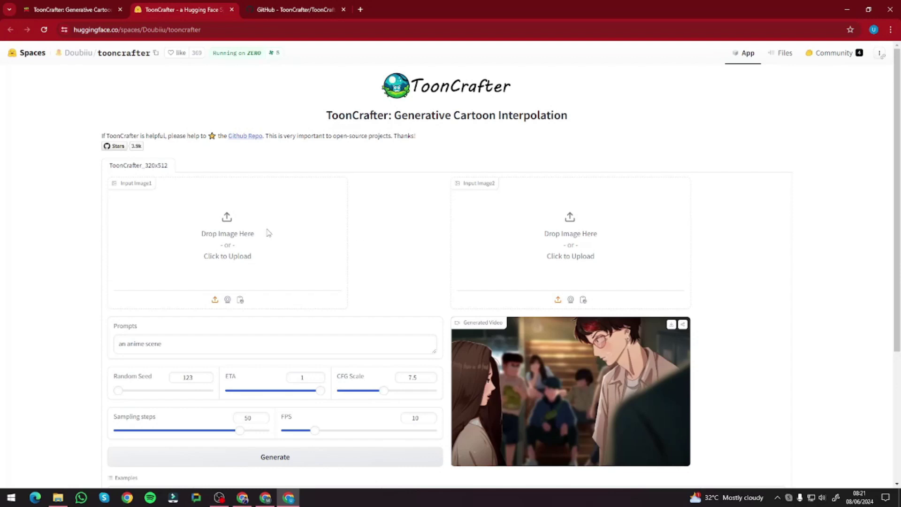
pyautogui.click(240, 235)
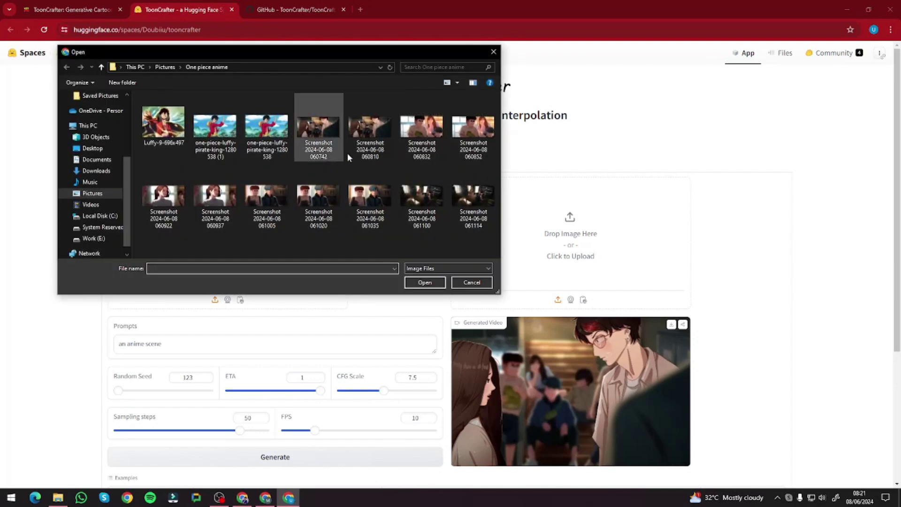
pyautogui.doubleClick(421, 137)
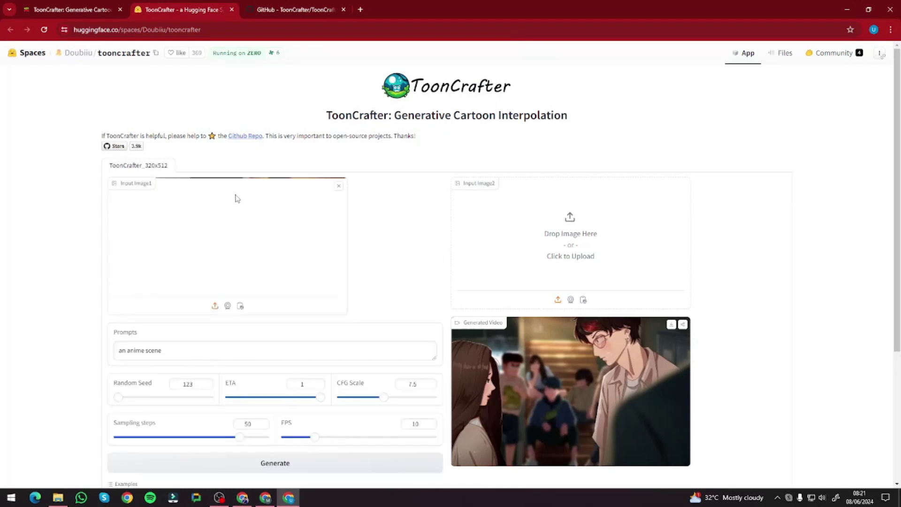
pyautogui.click(566, 238)
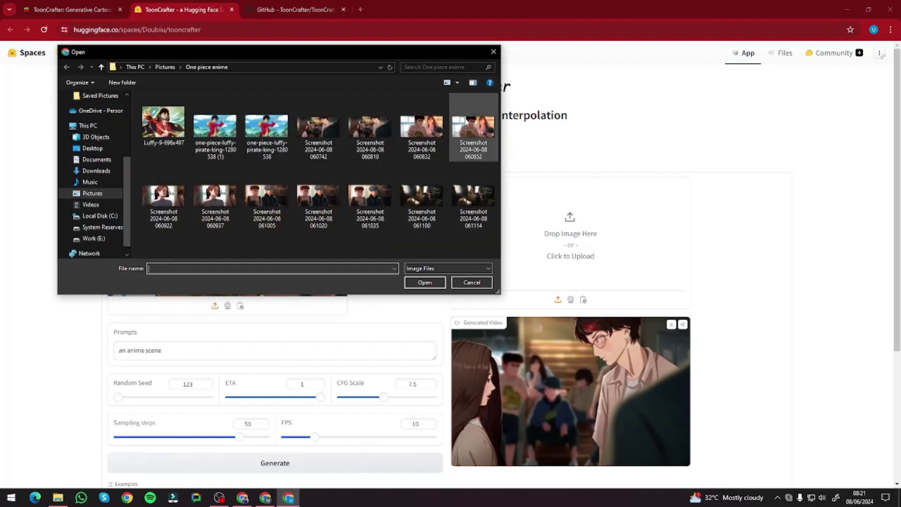
pyautogui.doubleClick(479, 131)
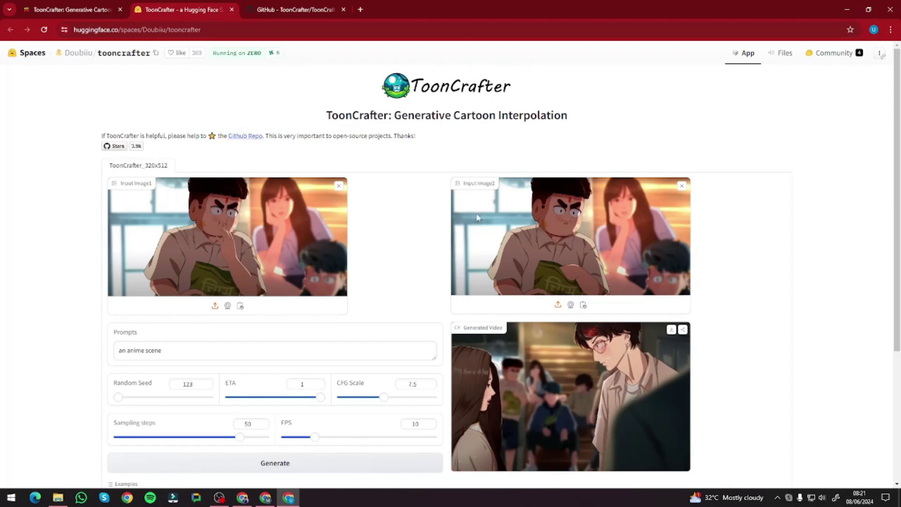
pyautogui.scroll(-1, 282, 329)
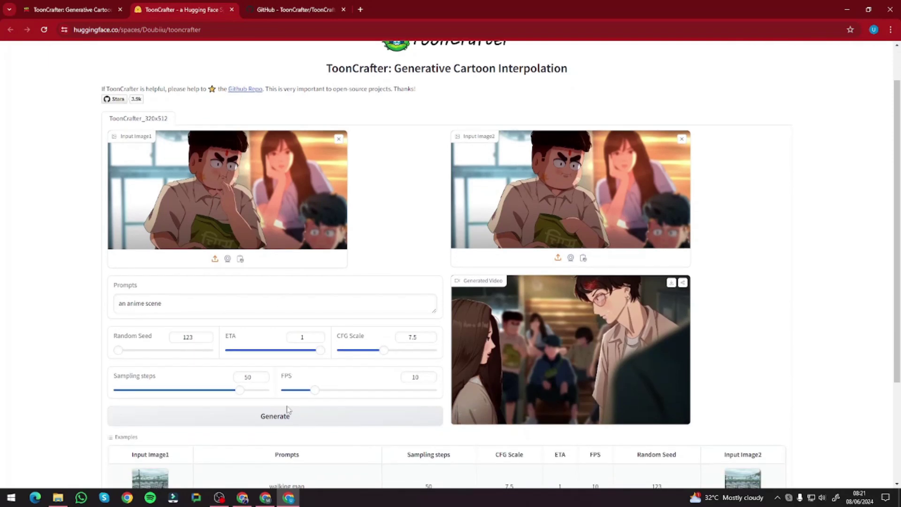
pyautogui.click(285, 419)
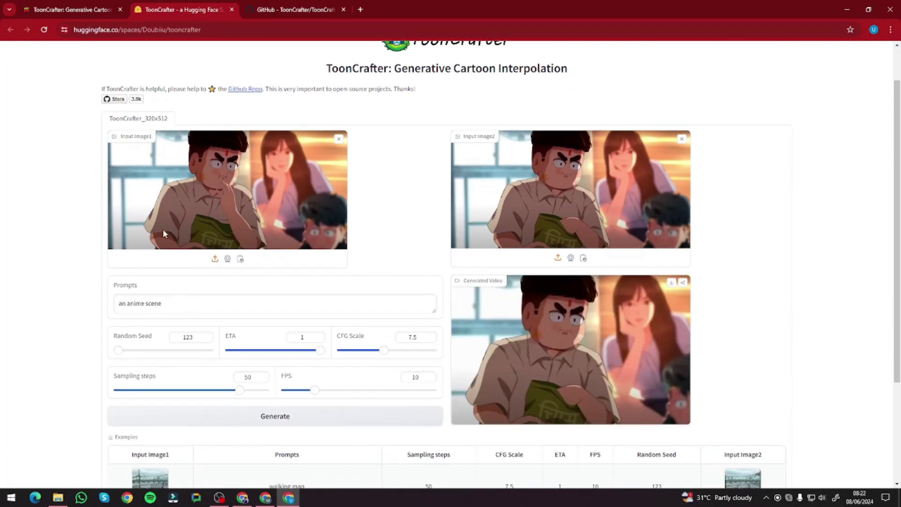
pyautogui.click(677, 412)
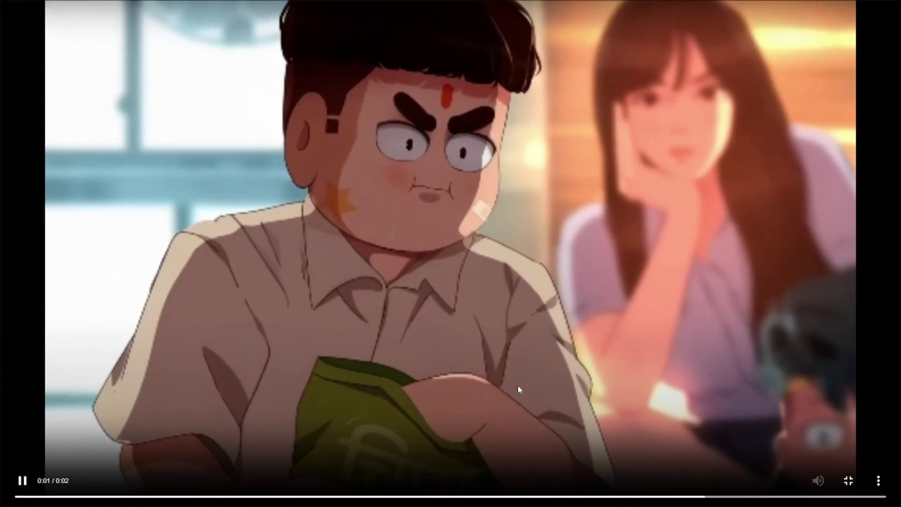
pyautogui.click(66, 271)
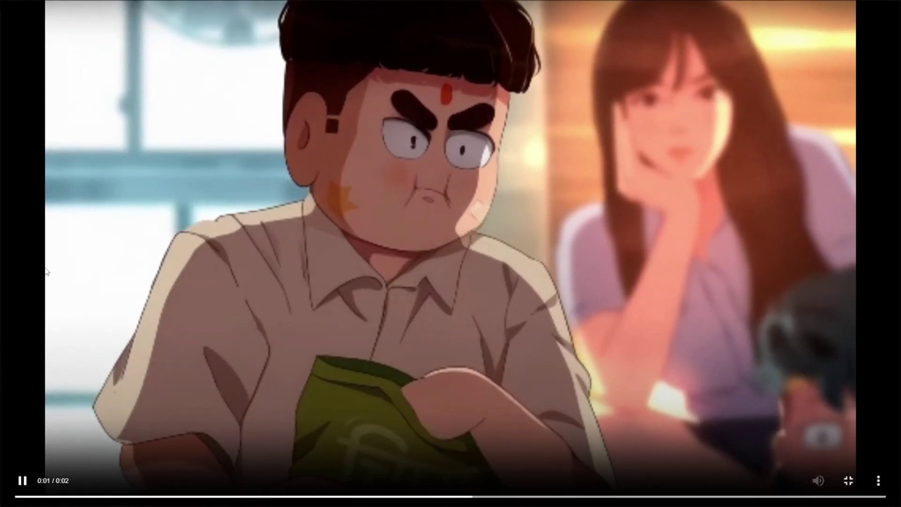
pyautogui.click(71, 272)
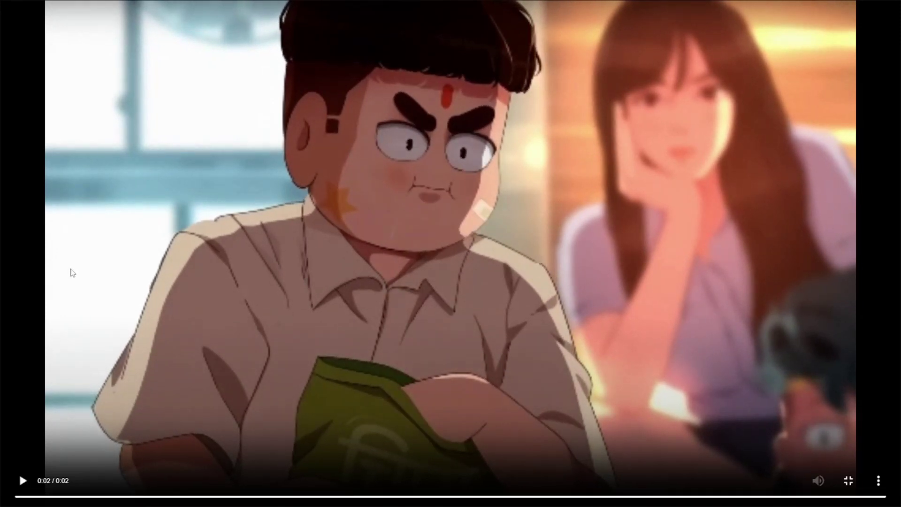
pyautogui.click(70, 272)
pyautogui.click(71, 271)
pyautogui.click(74, 266)
pyautogui.click(74, 266)
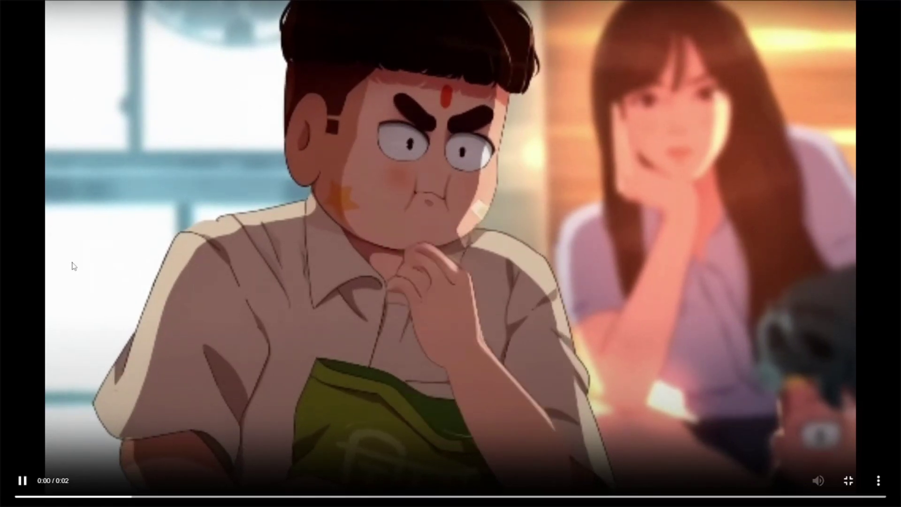
pyautogui.press('Escape')
# - Replace both input frames with new screenshots of the frowning boy beside the blue-haired boy
pyautogui.click(339, 186)
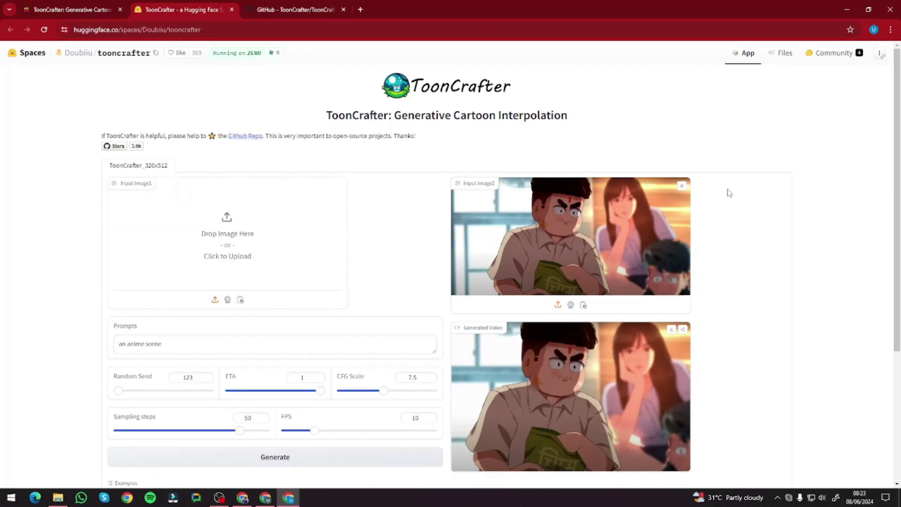
pyautogui.click(681, 186)
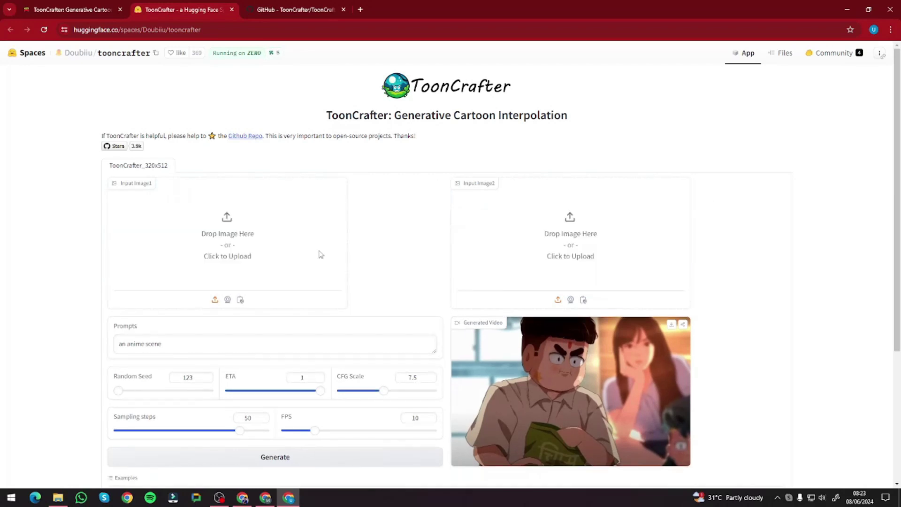
pyautogui.click(226, 232)
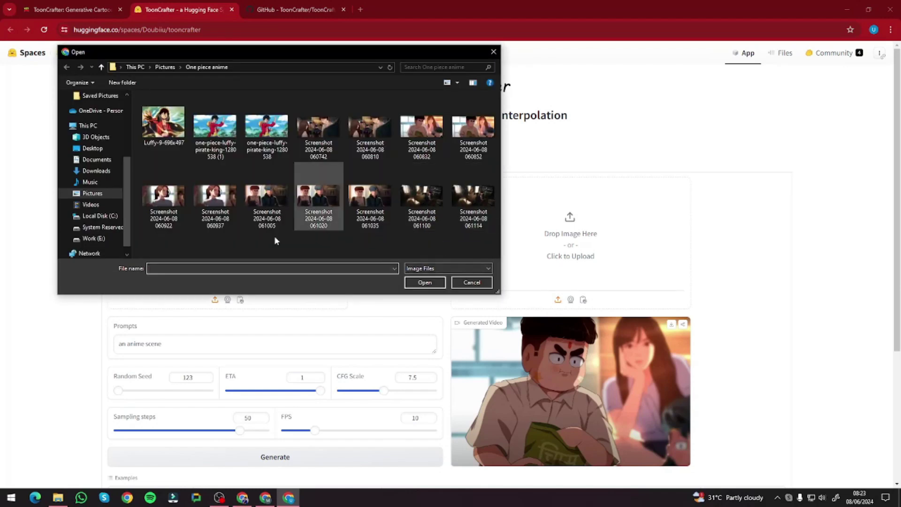
pyautogui.doubleClick(276, 214)
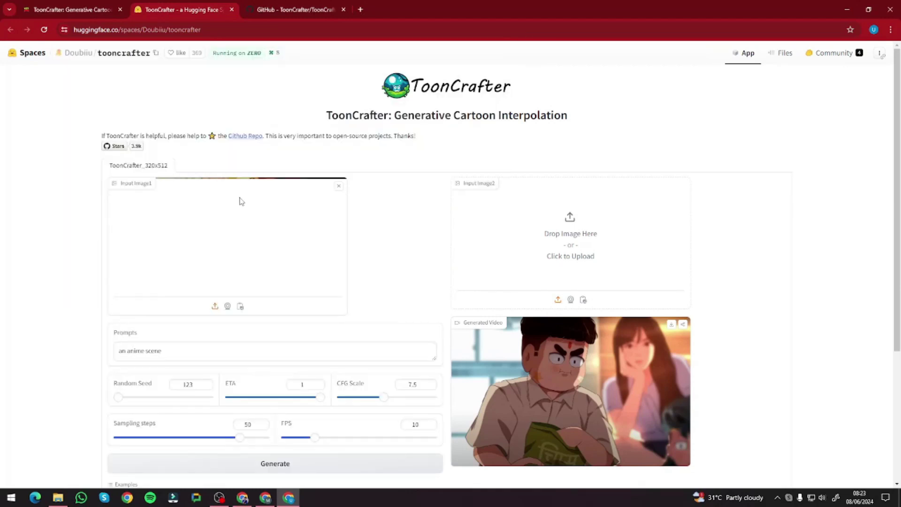
pyautogui.click(570, 242)
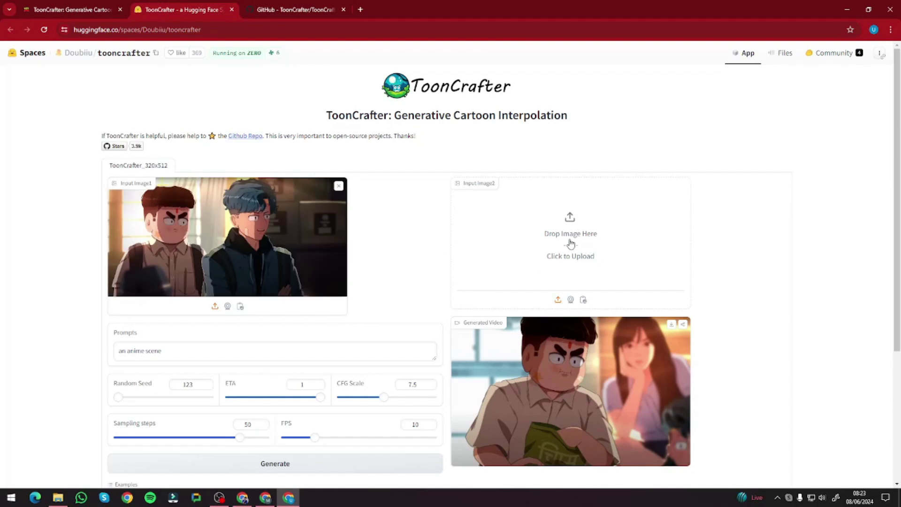
pyautogui.doubleClick(278, 219)
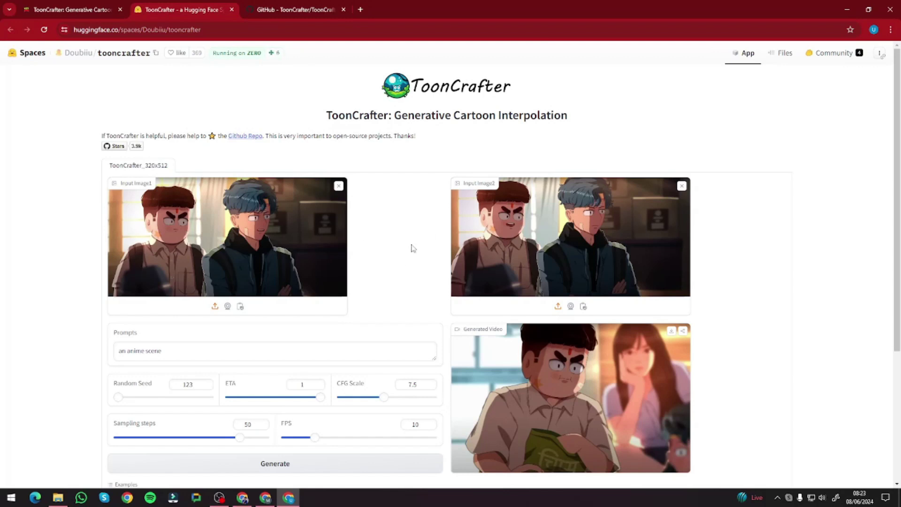
pyautogui.scroll(-3, 389, 306)
# - Generate the interpolation video from the two boys' frames
pyautogui.click(284, 327)
pyautogui.scroll(3, 329, 296)
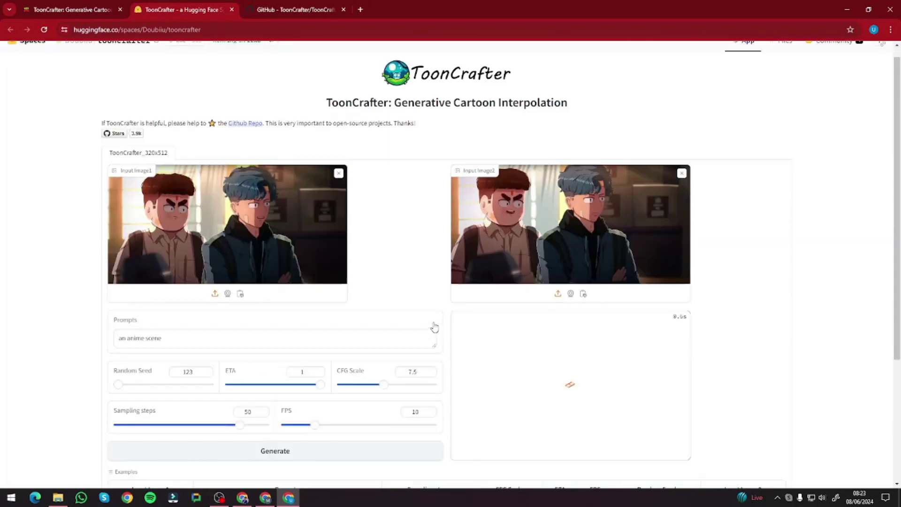
pyautogui.scroll(-2, 444, 261)
pyautogui.scroll(2, 442, 261)
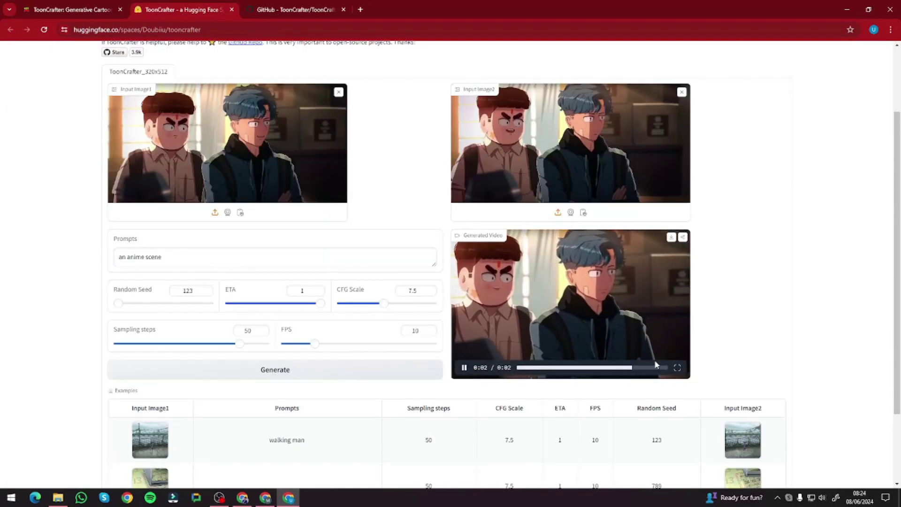
# - Watch the 2-second generated clip full screen, replaying it several times before exiting
pyautogui.click(678, 367)
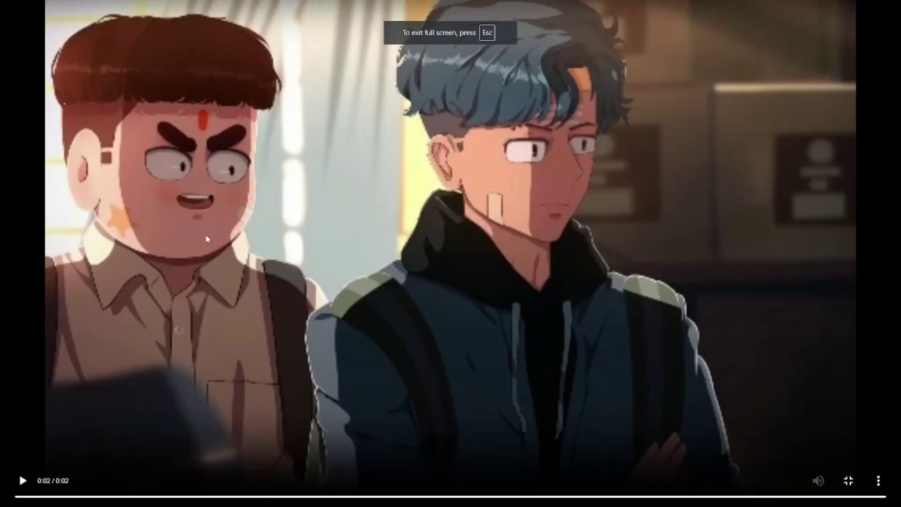
pyautogui.click(22, 481)
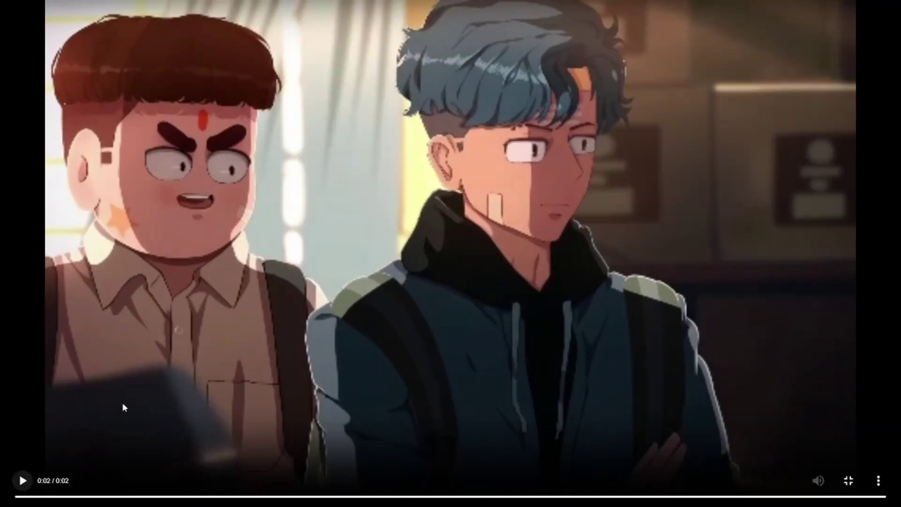
pyautogui.click(22, 481)
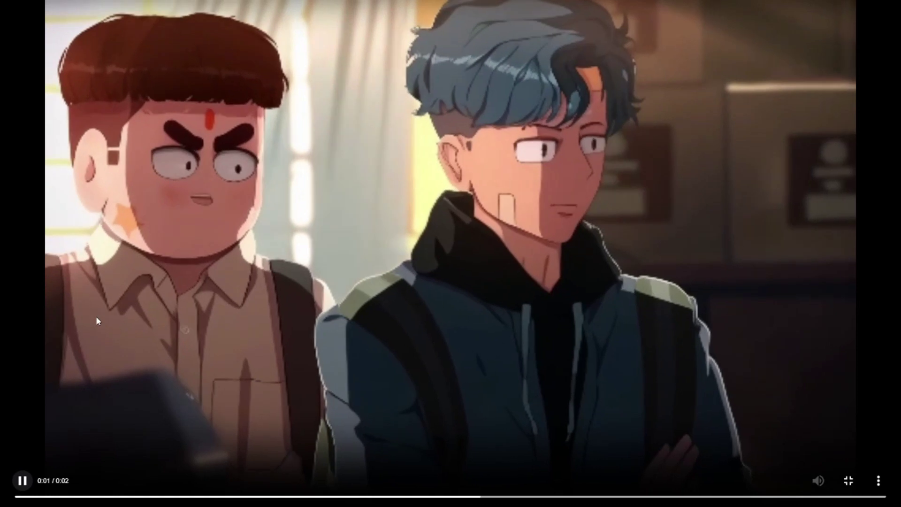
pyautogui.click(23, 480)
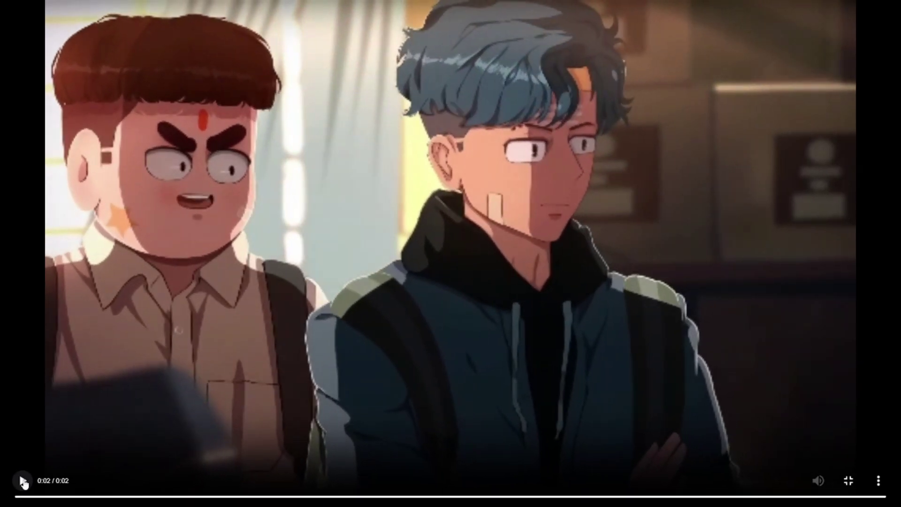
pyautogui.click(22, 480)
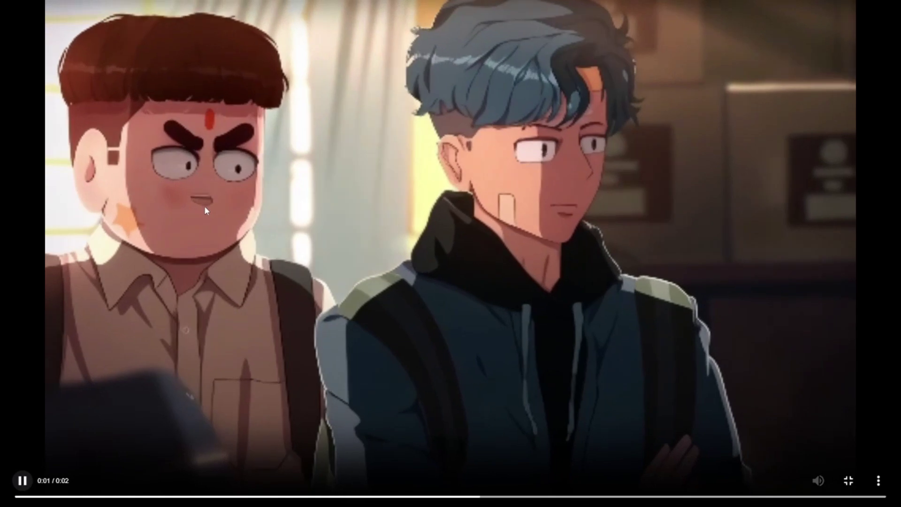
pyautogui.click(22, 480)
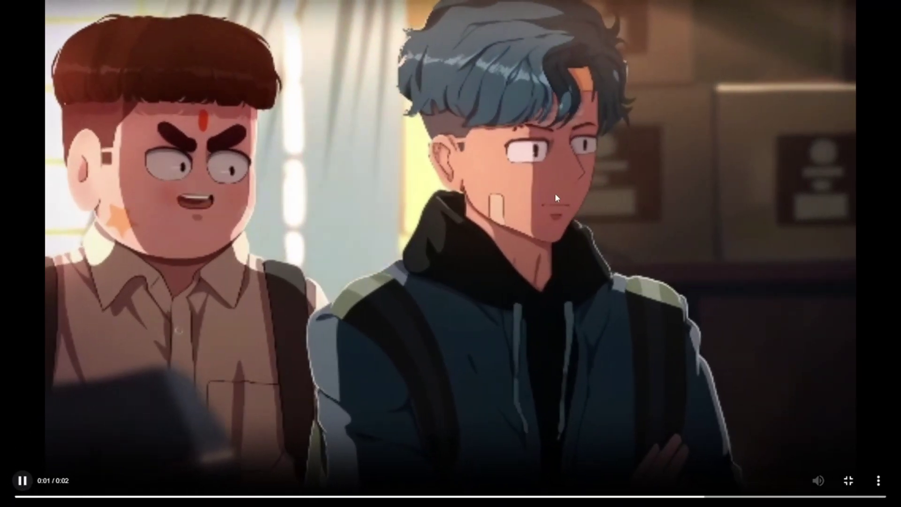
pyautogui.click(19, 472)
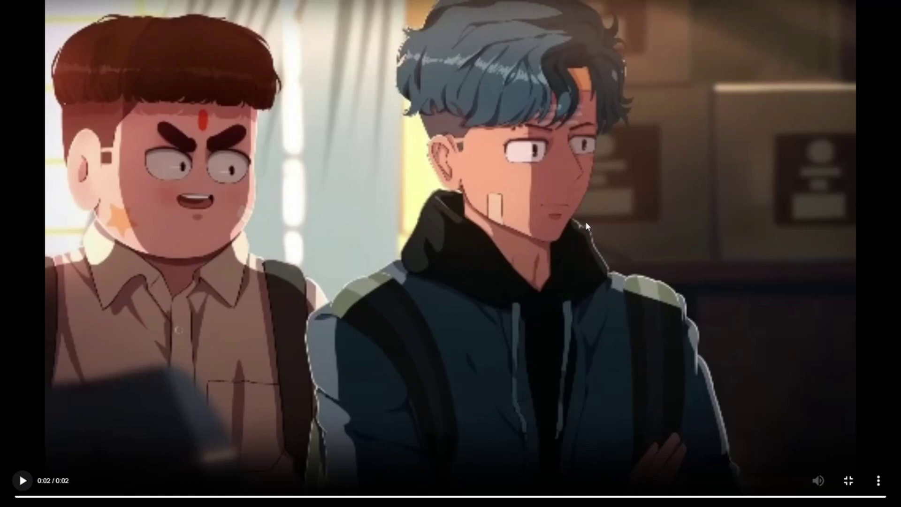
pyautogui.press('Escape')
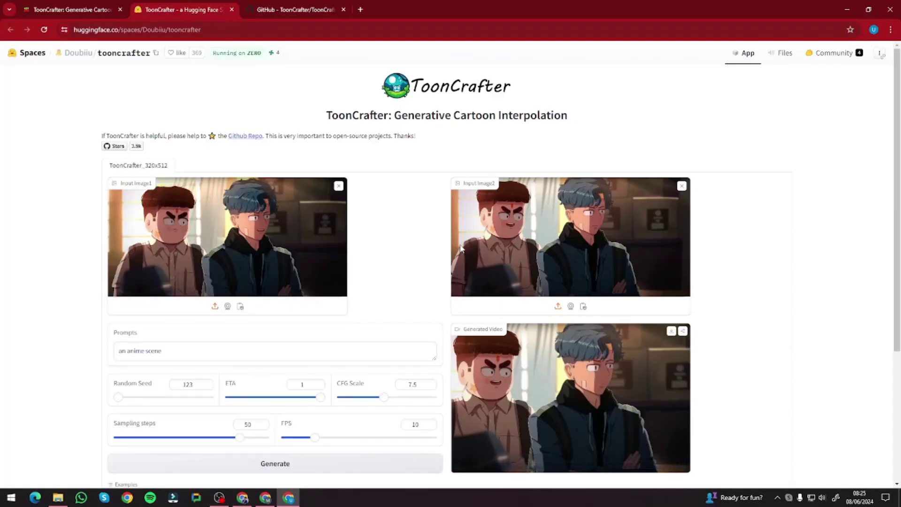
pyautogui.scroll(-2, 409, 242)
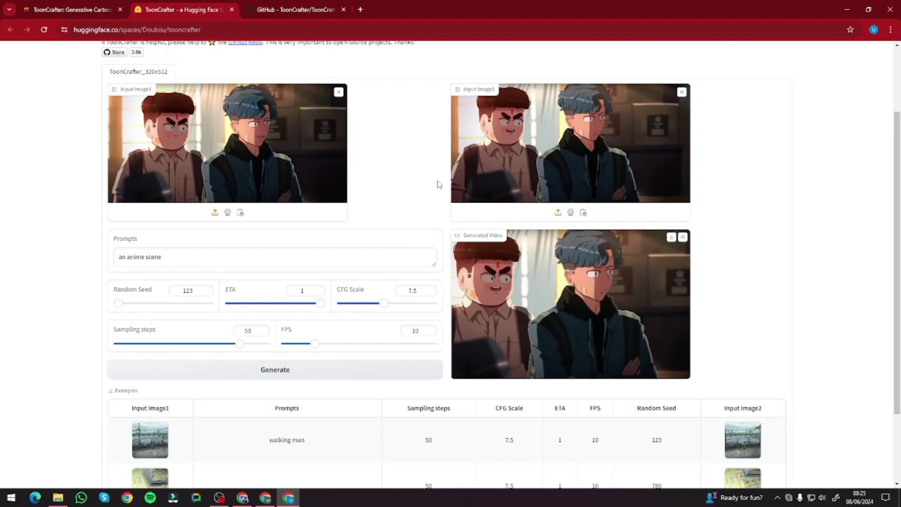
pyautogui.scroll(2, 428, 207)
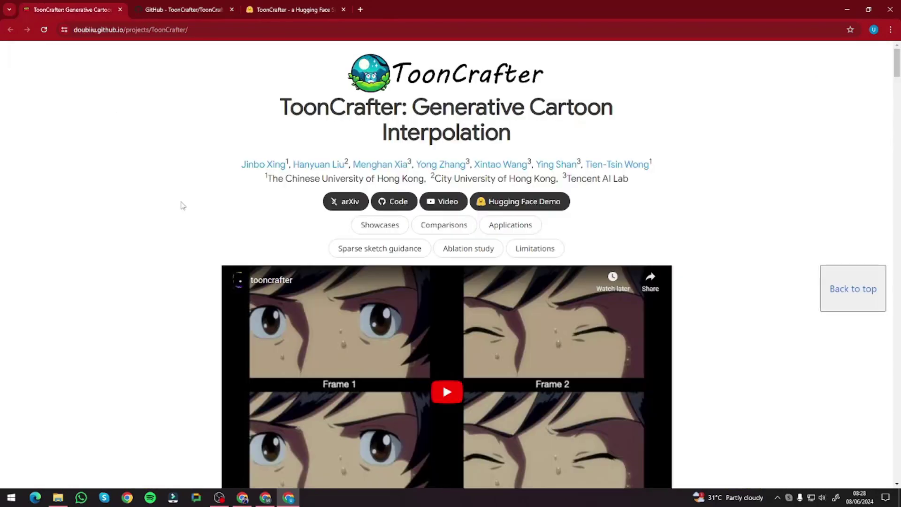
pyautogui.scroll(-2, 183, 204)
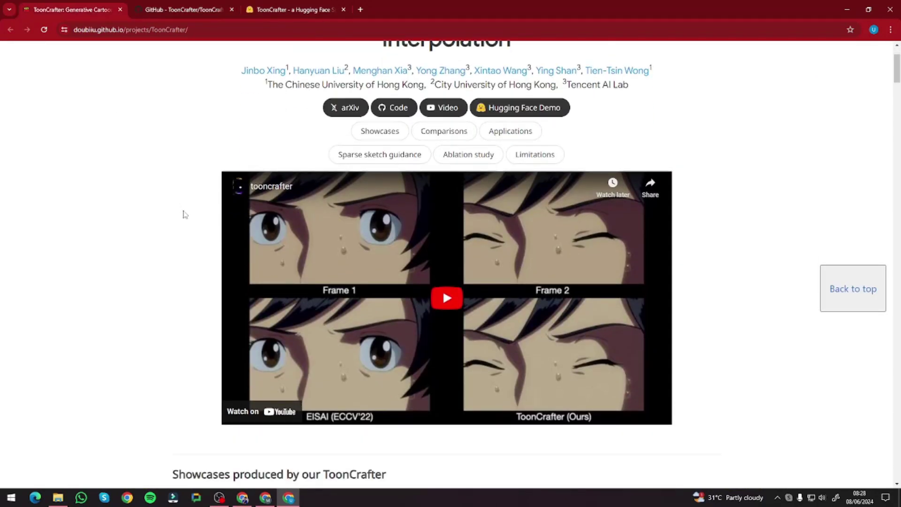
# - Browse the project page's grid of interpolated anime showcase clips
pyautogui.scroll(-8, 183, 201)
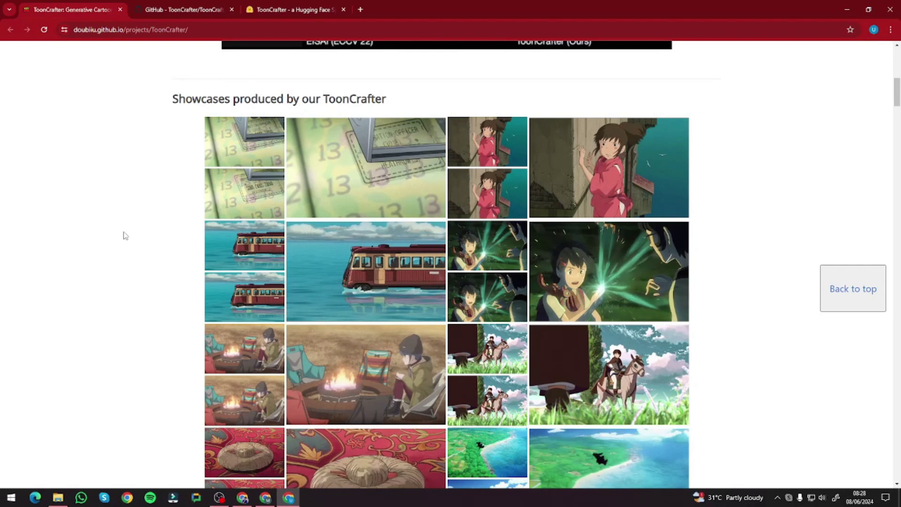
pyautogui.scroll(-5, 143, 233)
pyautogui.scroll(-6, 146, 236)
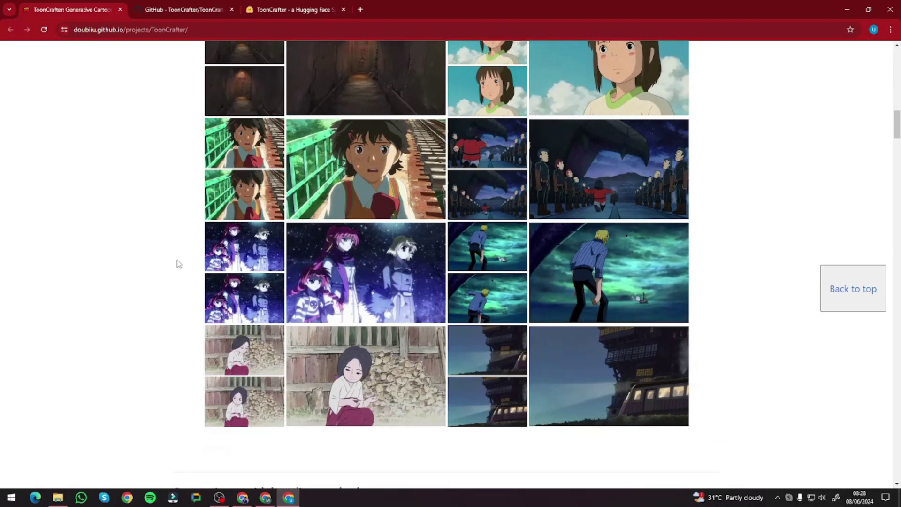
pyautogui.scroll(12, 177, 262)
pyautogui.scroll(9, 179, 264)
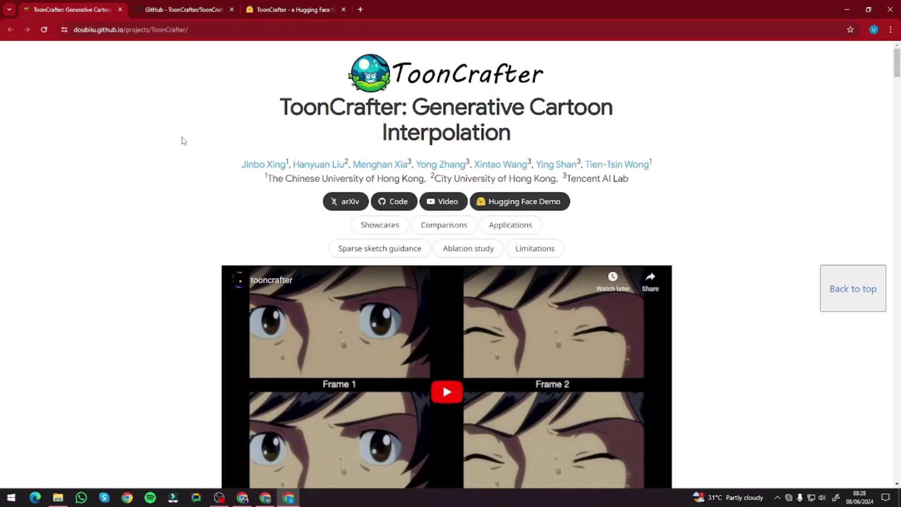
pyautogui.scroll(-8, 188, 188)
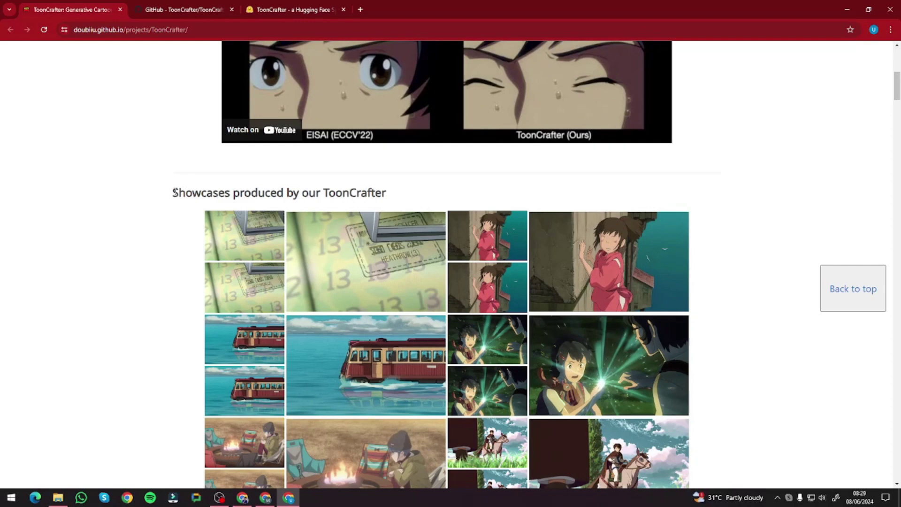
# - Highlight the 'Showcases produced by our ToonCrafter' heading text
pyautogui.moveTo(175, 193); pyautogui.dragTo(424, 195)
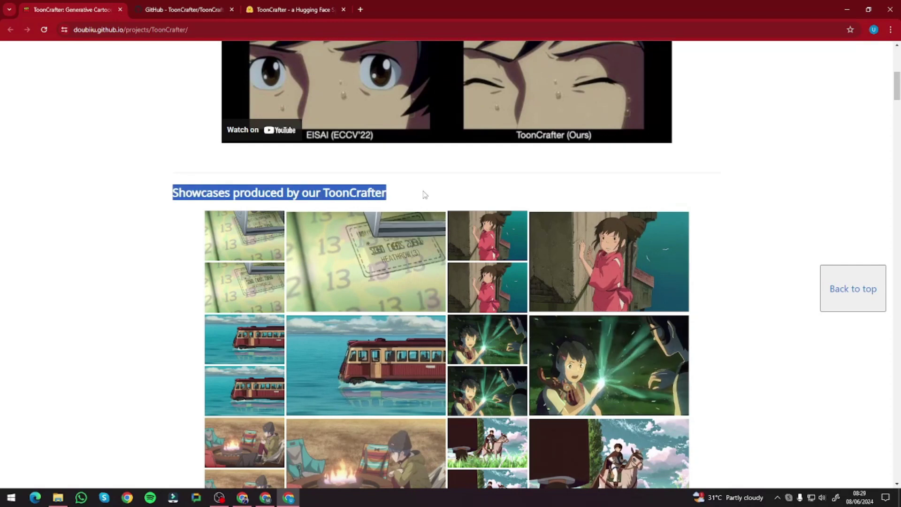
pyautogui.scroll(-3, 113, 276)
pyautogui.scroll(5, 141, 152)
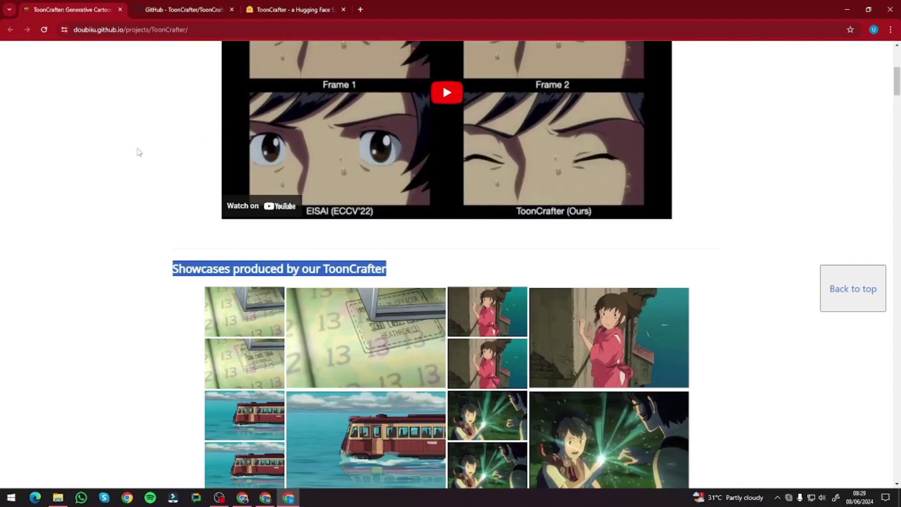